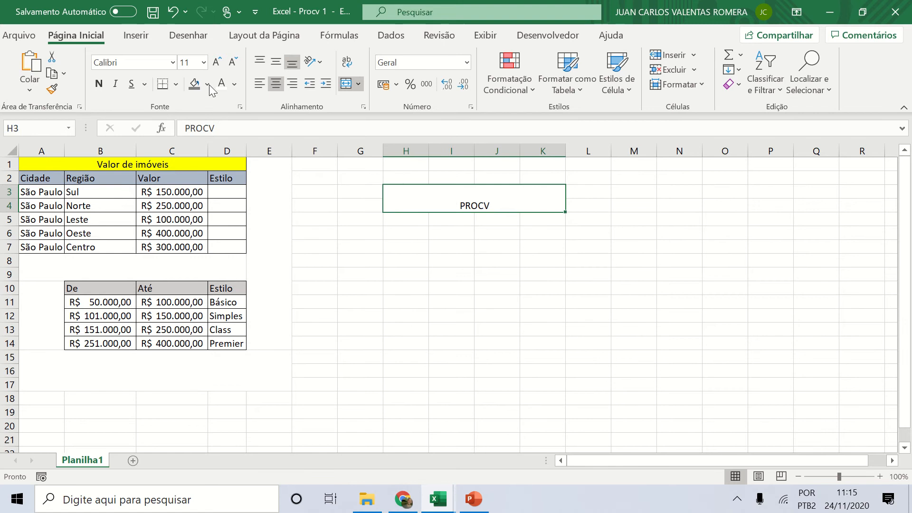
Set the font size of the merged PROCV heading to 30
left_click(189, 63)
type("30")
key("Return")
left_click(346, 257)
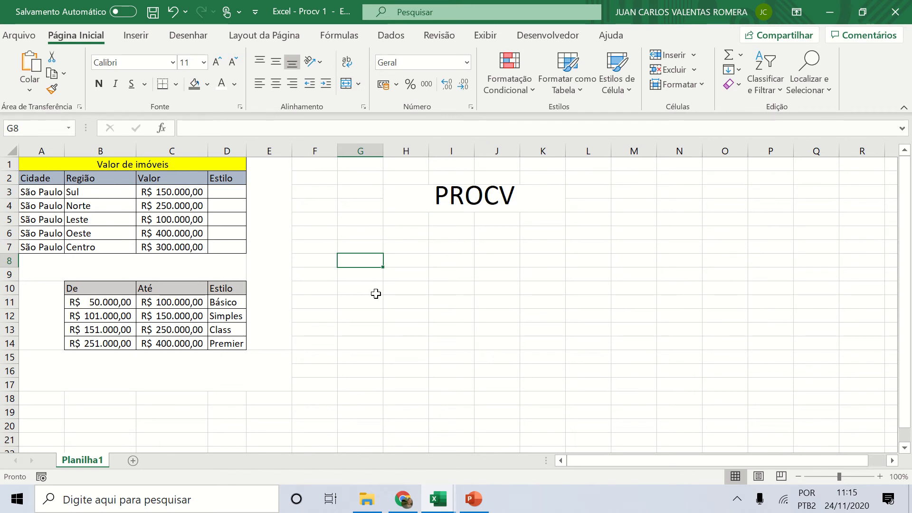
left_click_drag(36, 169, 220, 242)
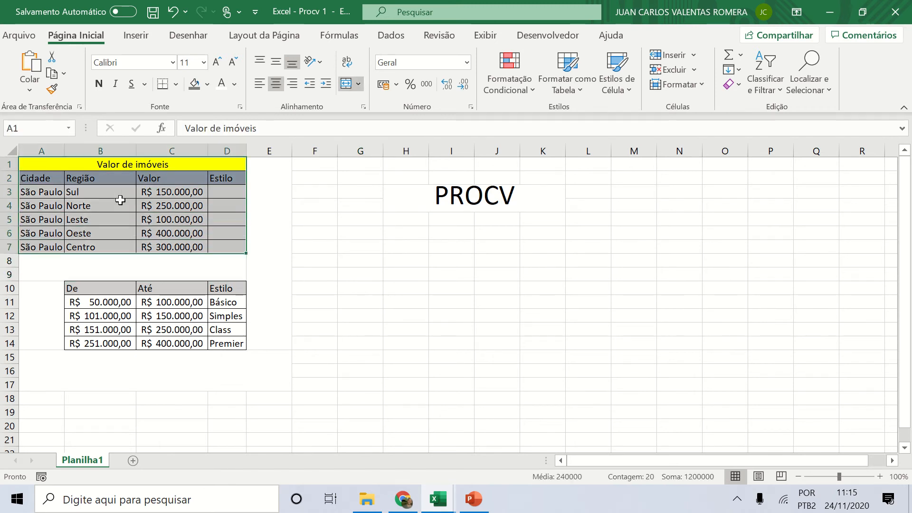
left_click(120, 200)
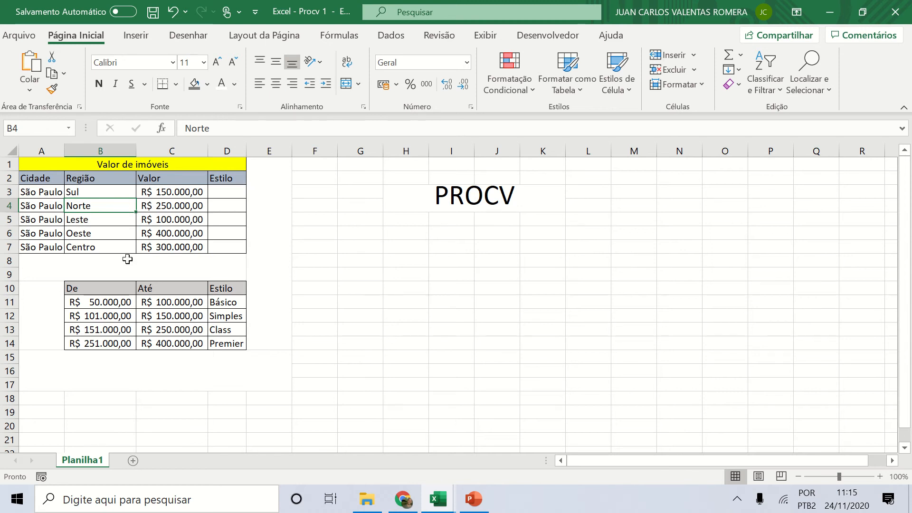
left_click_drag(93, 287, 223, 344)
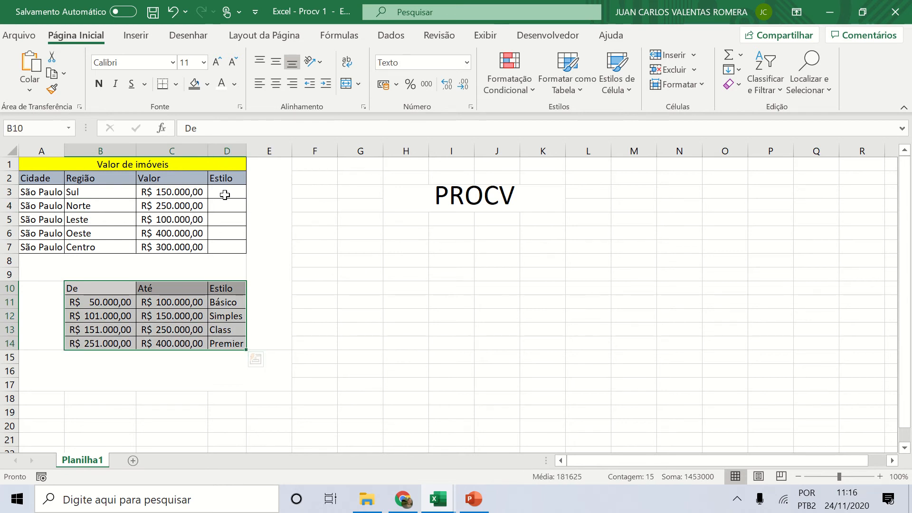
Apply all borders to the merged PROCV heading and align its text to the vertical middle
left_click(497, 197)
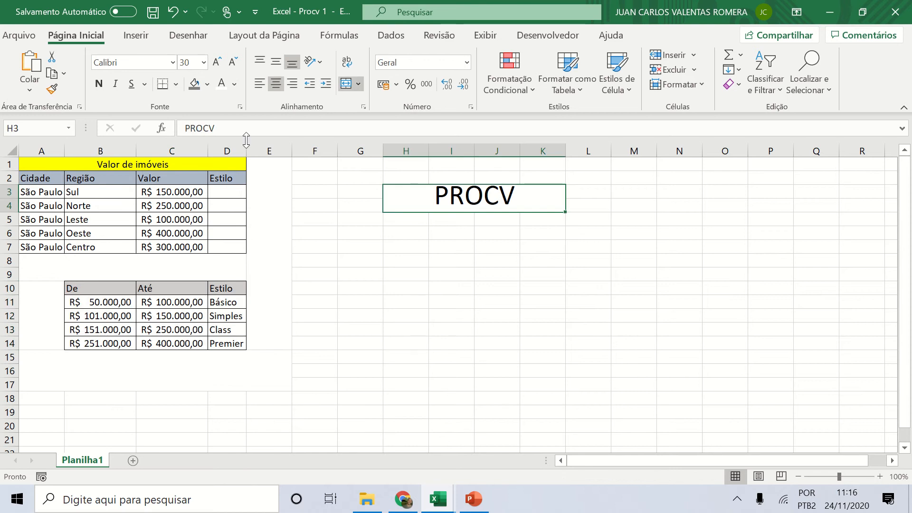
left_click(177, 83)
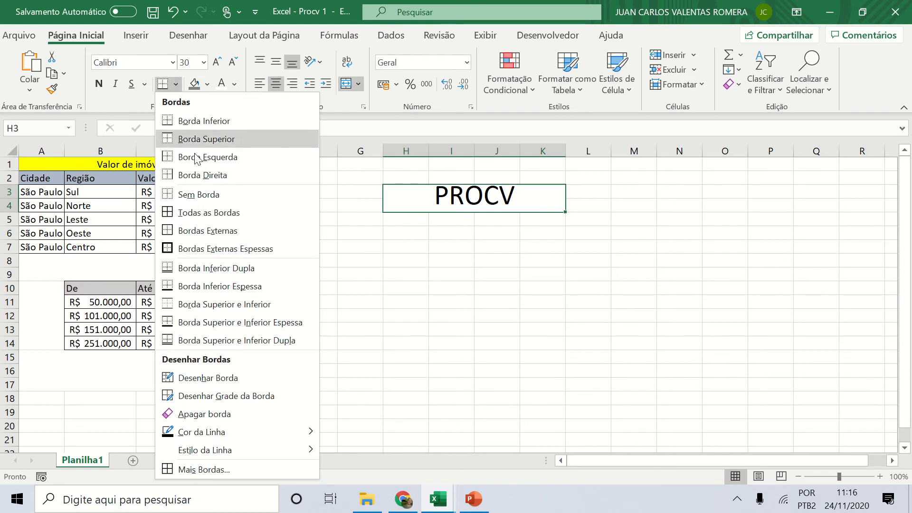
left_click(210, 212)
left_click(441, 266)
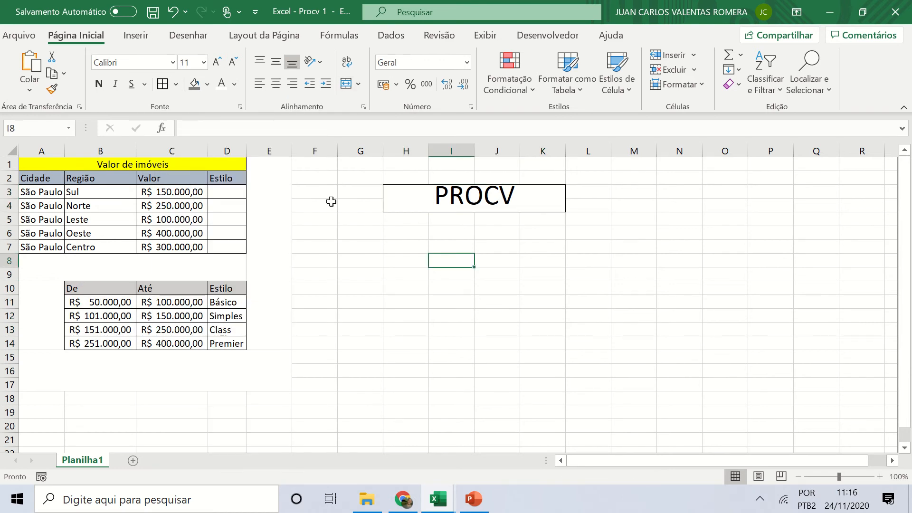
left_click(477, 205)
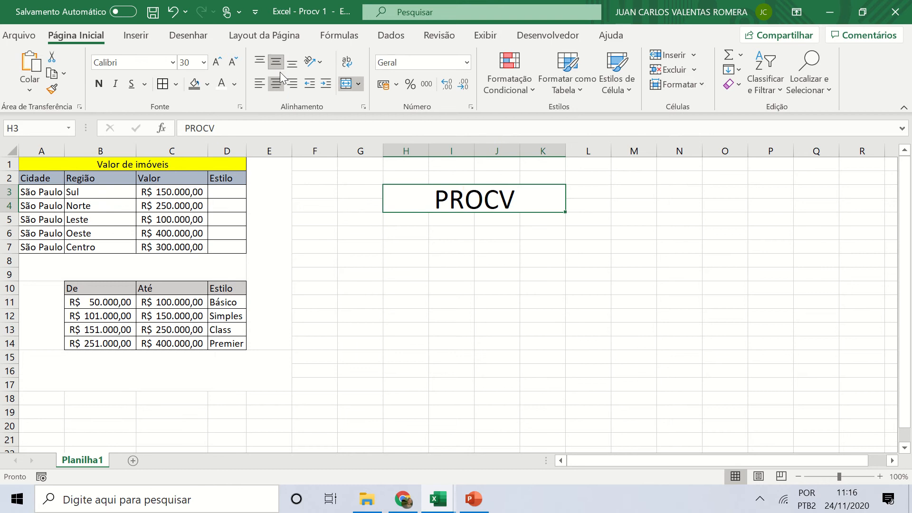
left_click(342, 274)
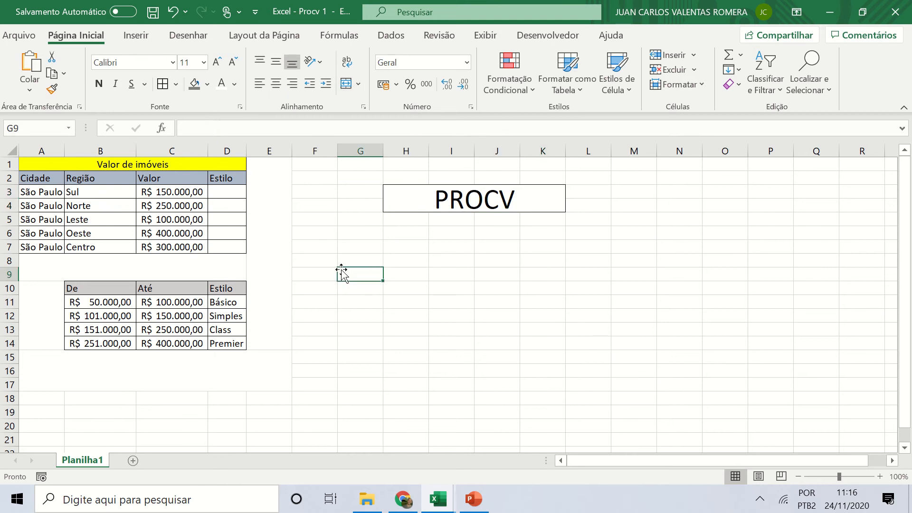
Examine the Valor column, the empty Estilo cells and the style names in the price range table
left_click(361, 260)
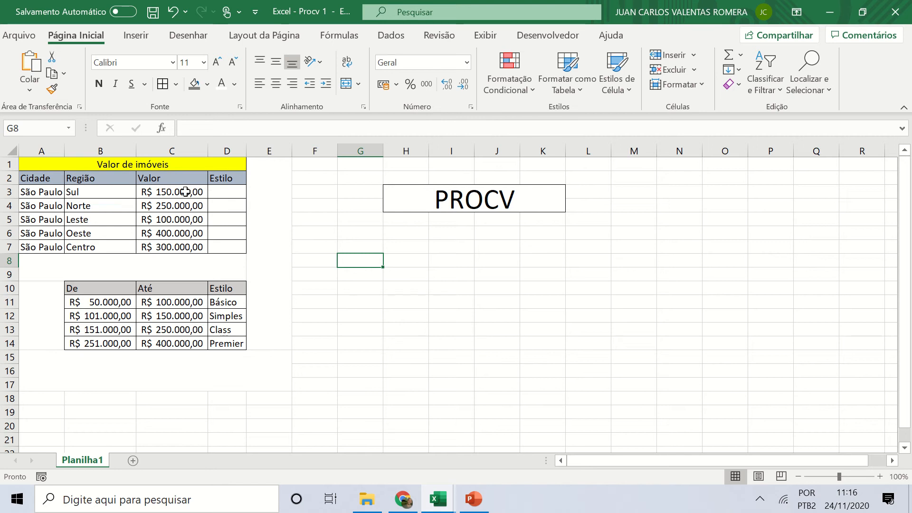
left_click_drag(185, 191, 179, 249)
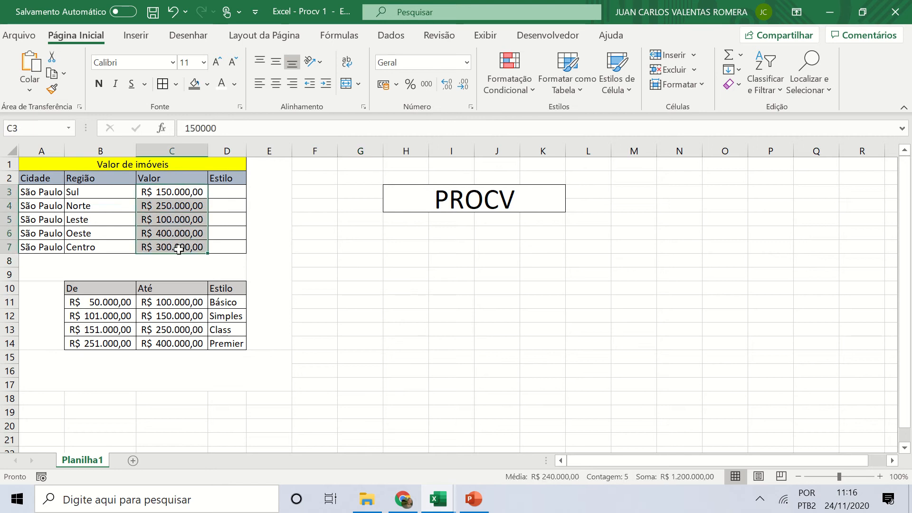
left_click(179, 249)
left_click(169, 193)
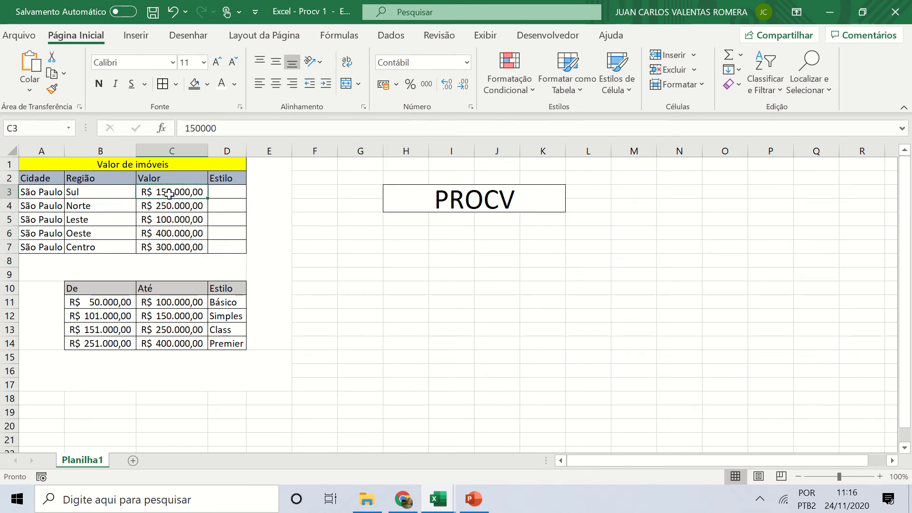
left_click(232, 303)
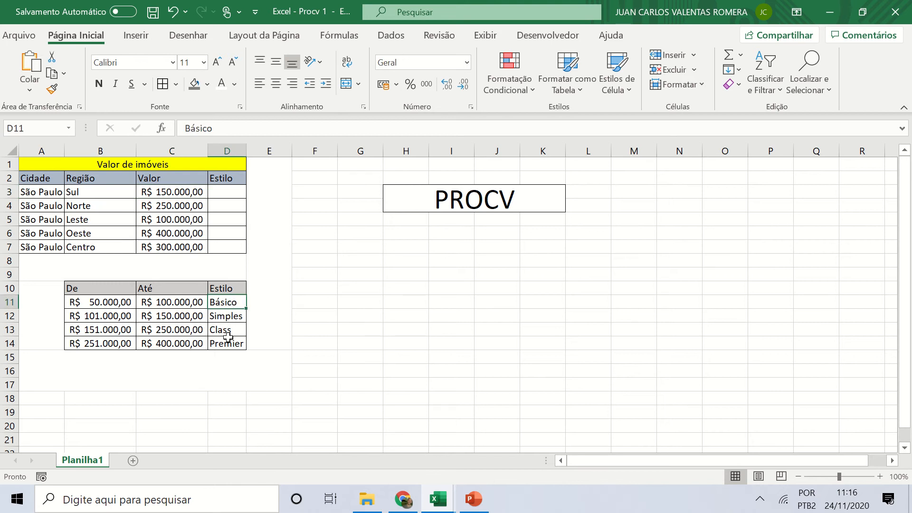
left_click(360, 354)
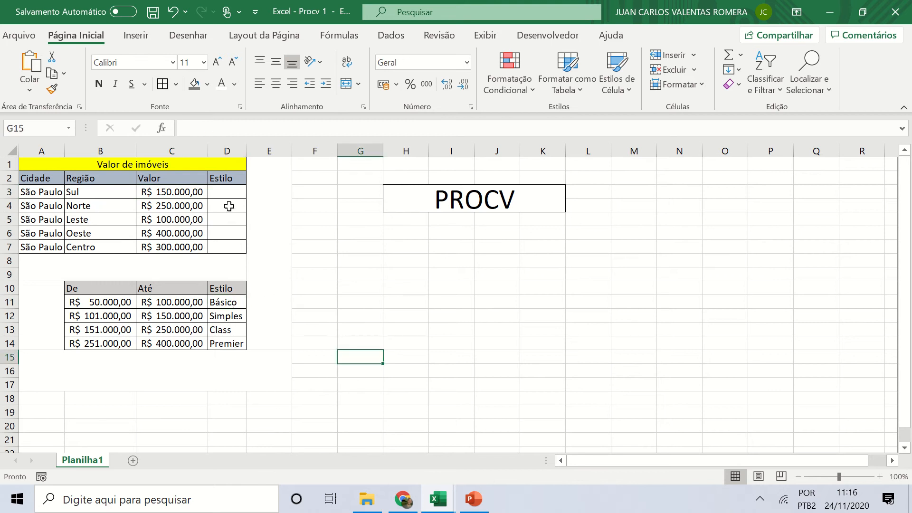
left_click(233, 193)
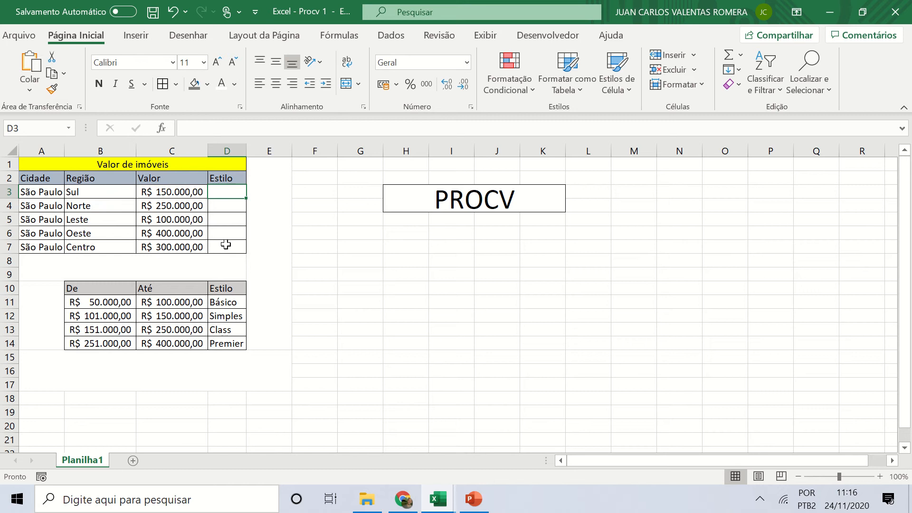
left_click(556, 203)
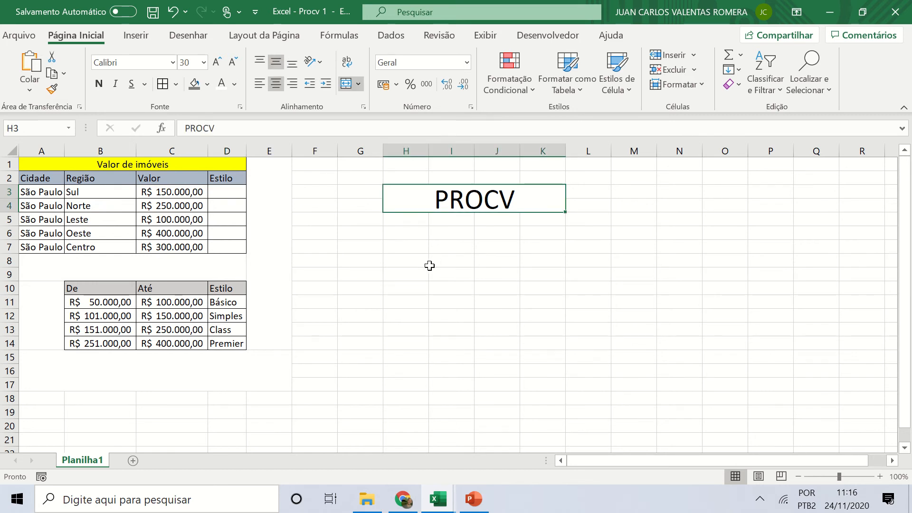
Start a PROCV function in D3 through its function arguments, with C3 as the lookup value (Valor_procurado)
left_click(231, 195)
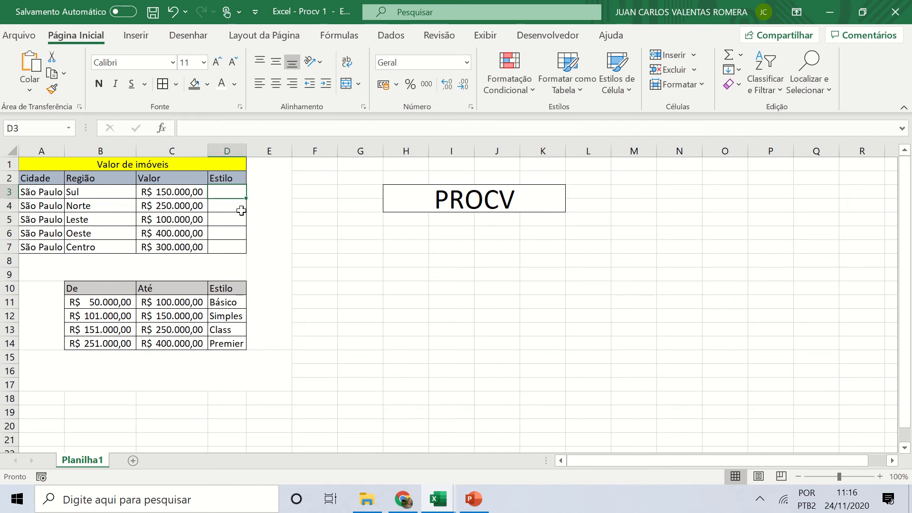
type("=")
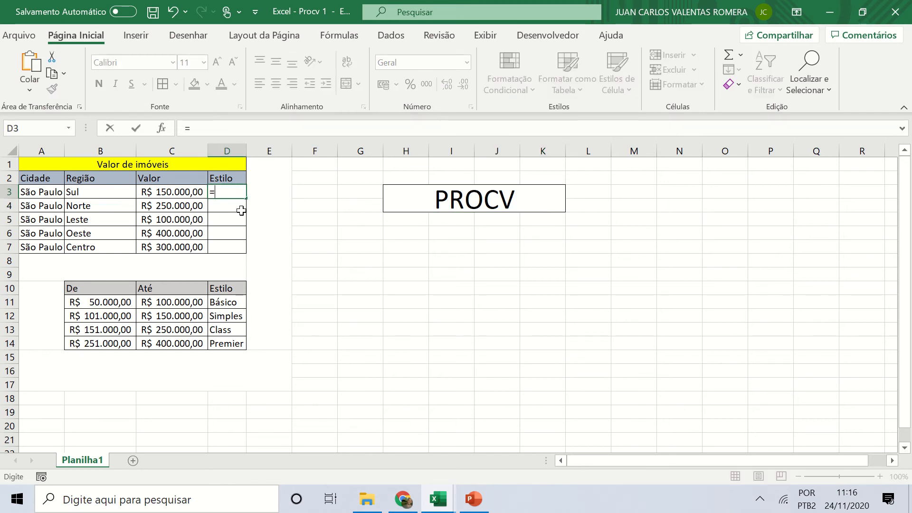
type("procv")
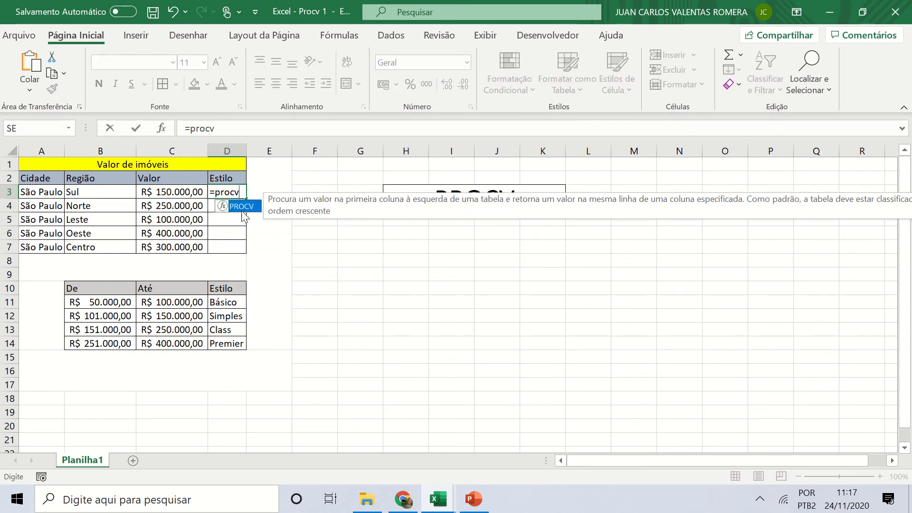
double_click(241, 207)
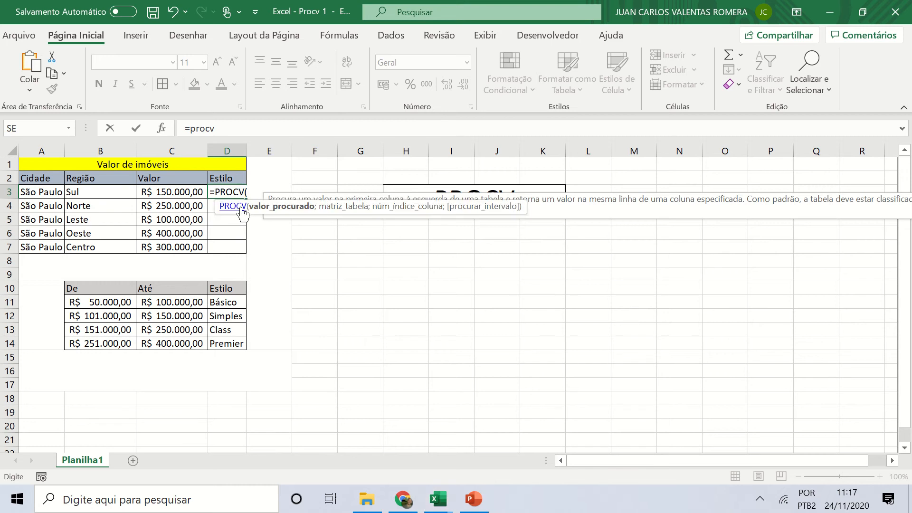
left_click(164, 129)
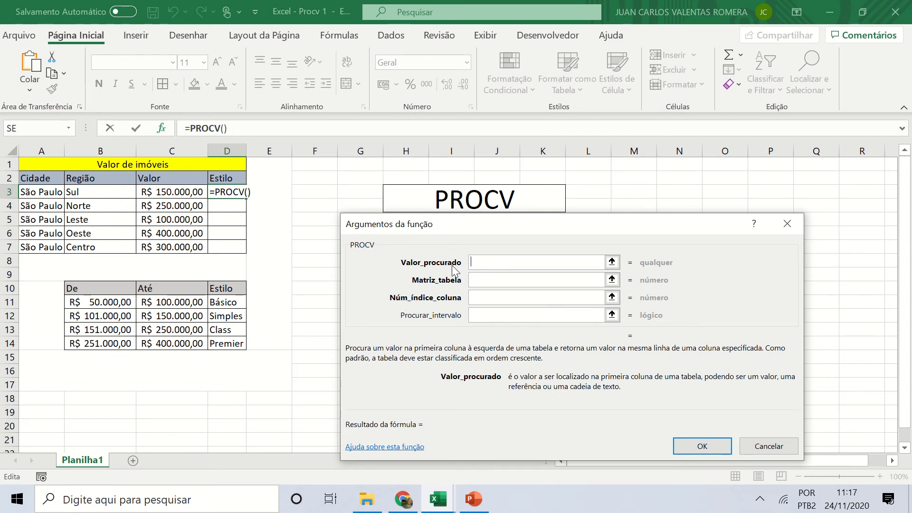
left_click(167, 194)
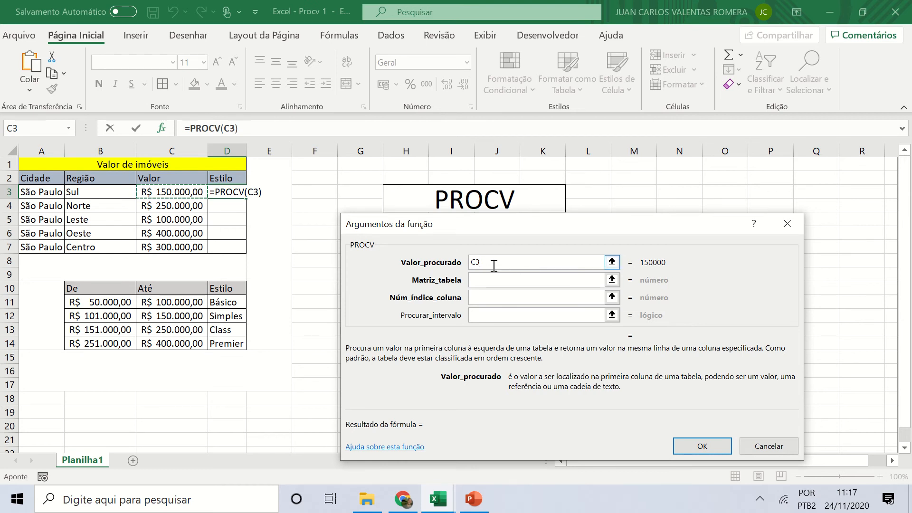
Set the function's Matriz_tabela argument to the price range table B10:D14
left_click(481, 280)
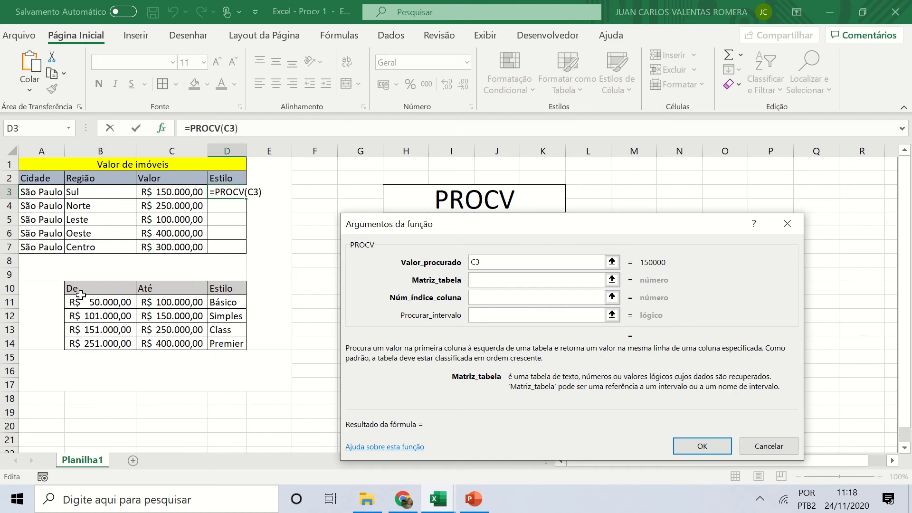
type("B10:")
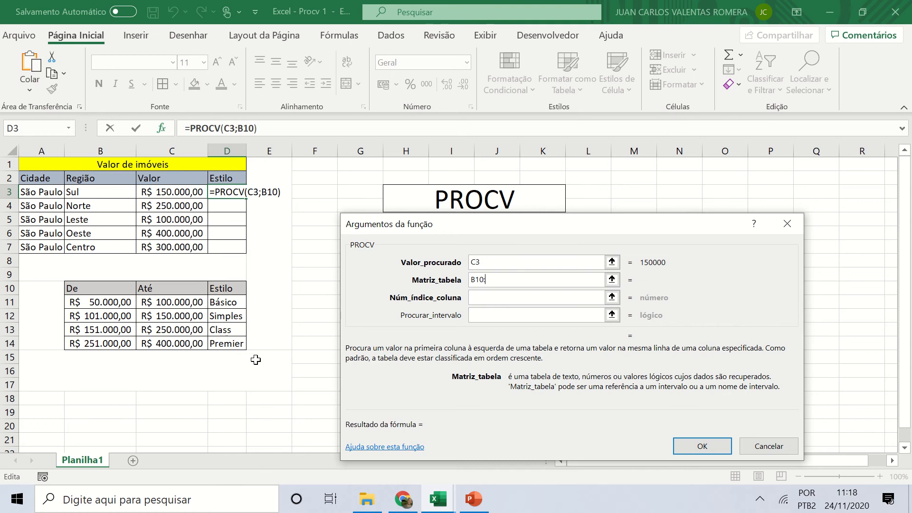
type("d1")
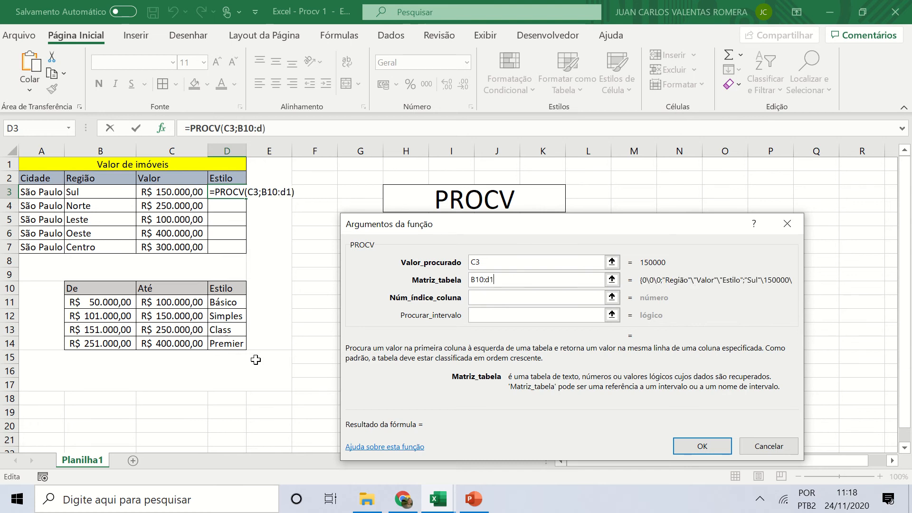
type("4")
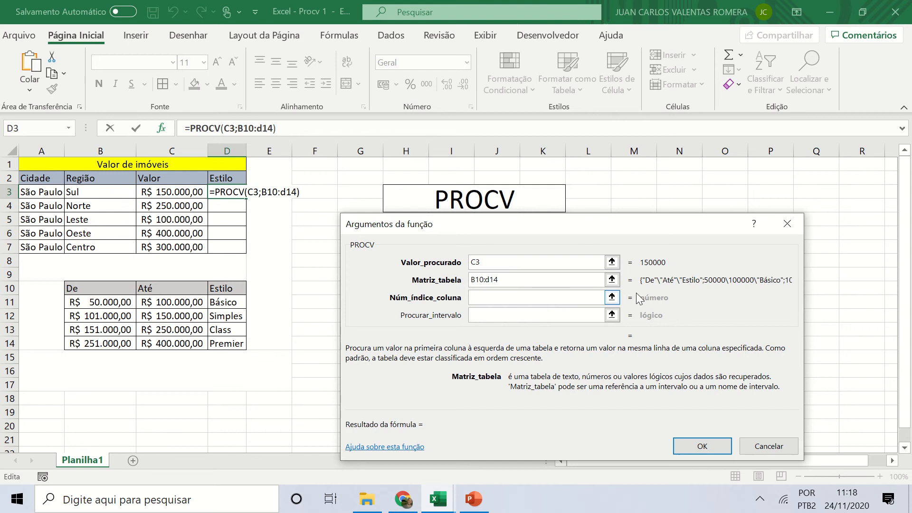
left_click(487, 279)
key("BackSpace")
type("D")
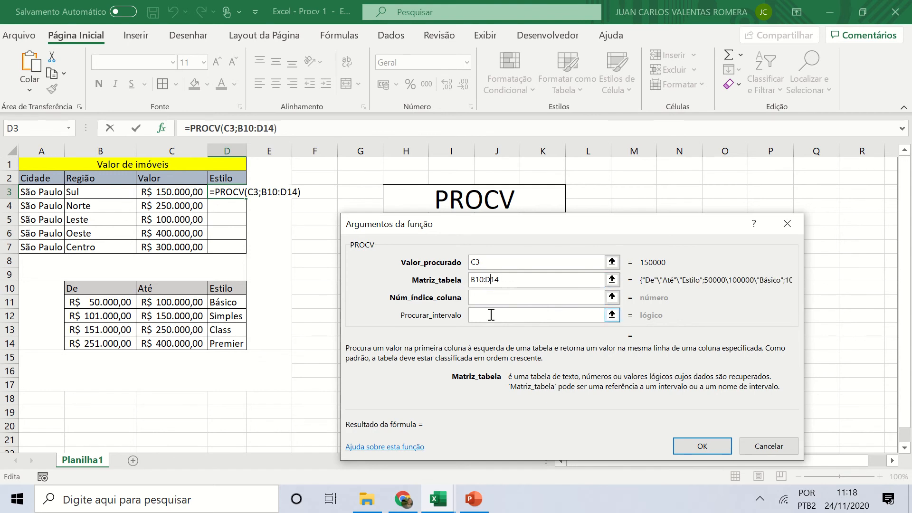
Set Núm_índice_coluna to 3, leave Procurar_intervalo empty and confirm the PROCV formula in D3
left_click(515, 296)
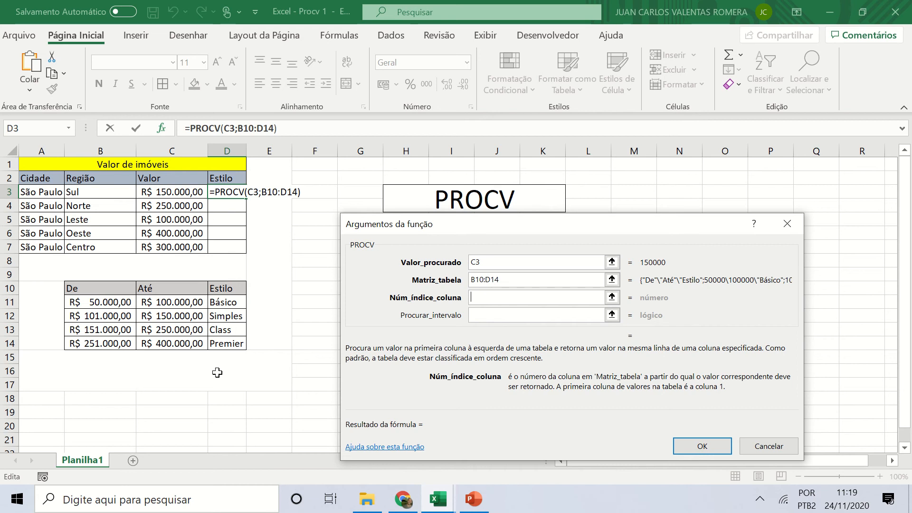
type("3")
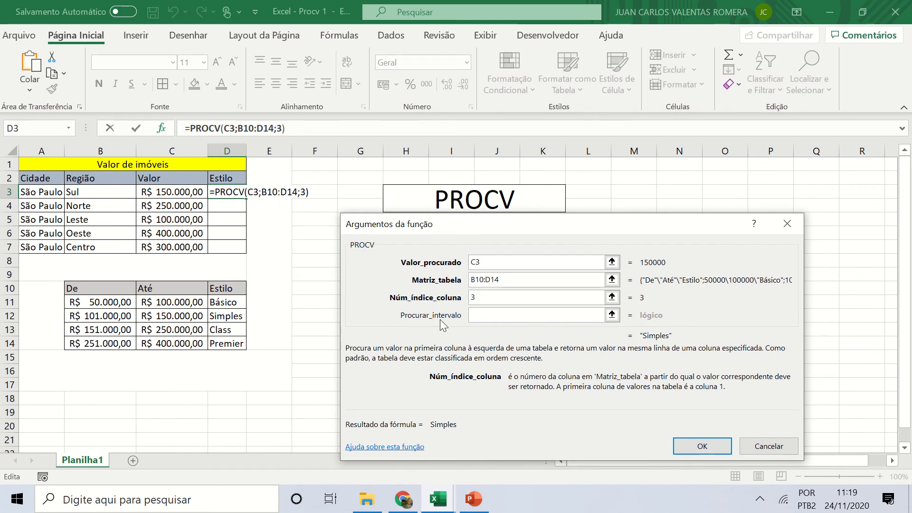
left_click(480, 315)
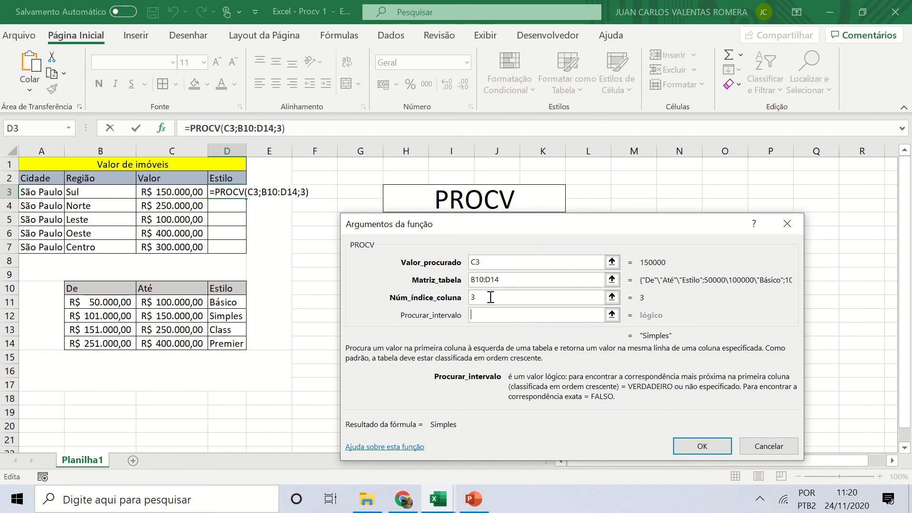
left_click(691, 445)
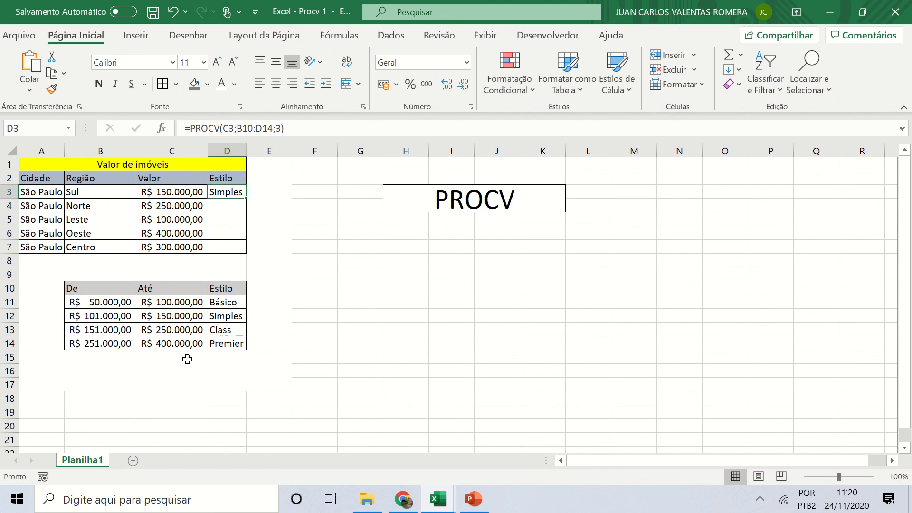
Try a value of 300000 for the Sul region in C3 to test the PROCV formula
left_click(191, 192)
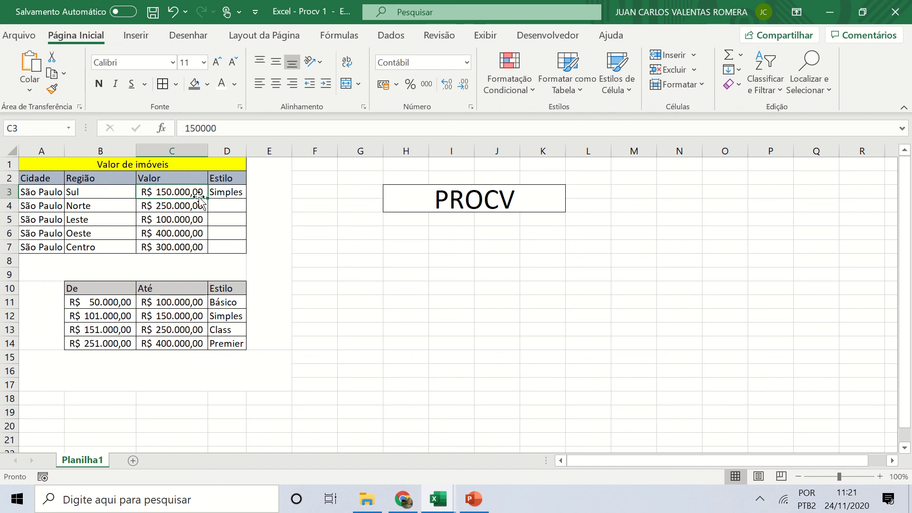
type("300.000")
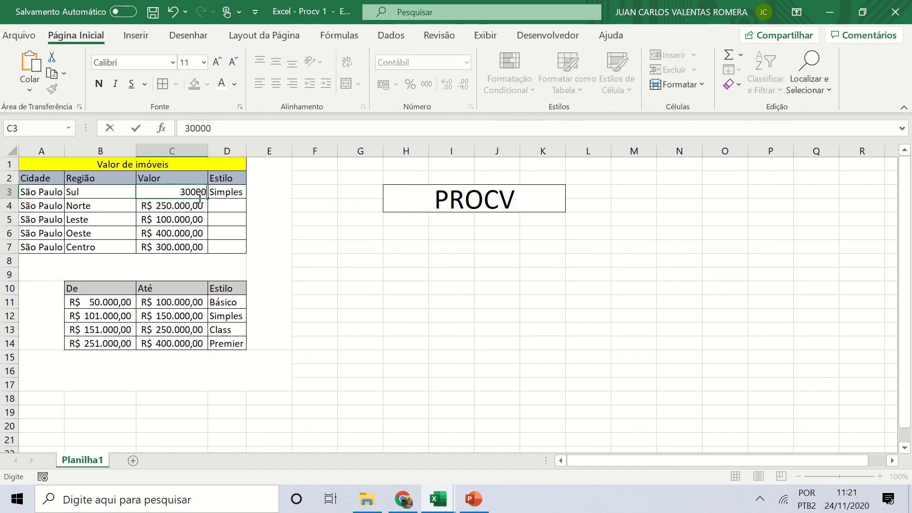
key("Return")
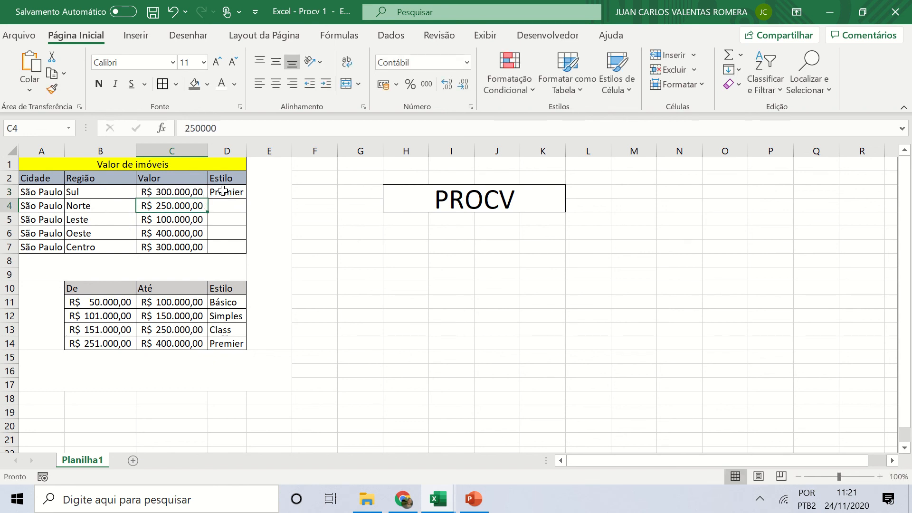
left_click(222, 191)
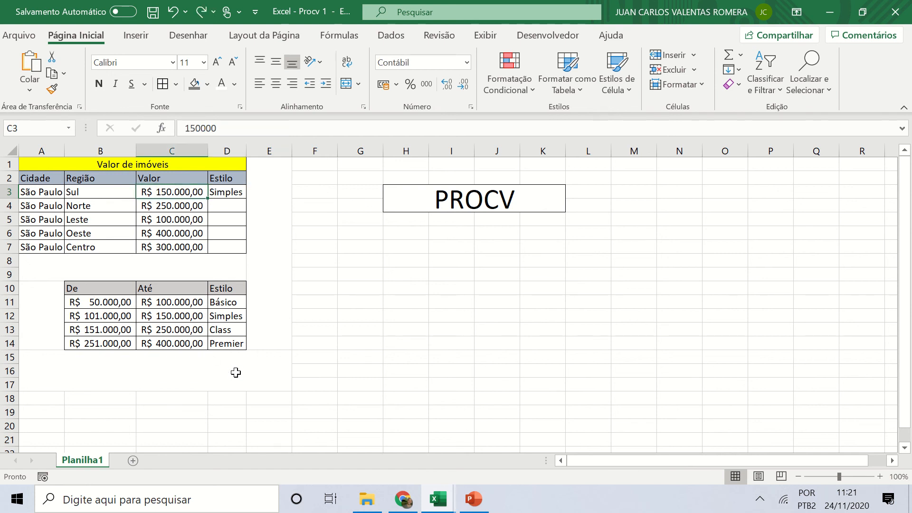
Review the table range in D3's PROCV formula, then copy the formula down through D7
double_click(222, 192)
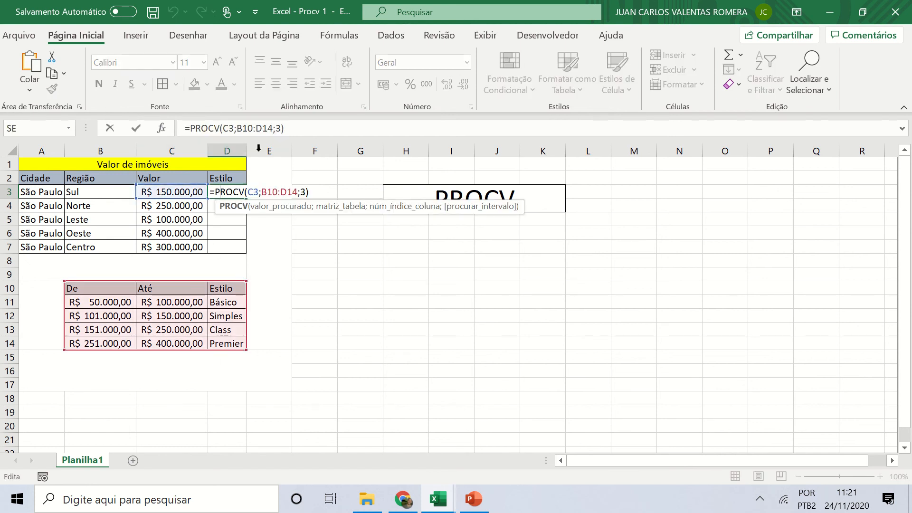
left_click_drag(237, 127, 273, 128)
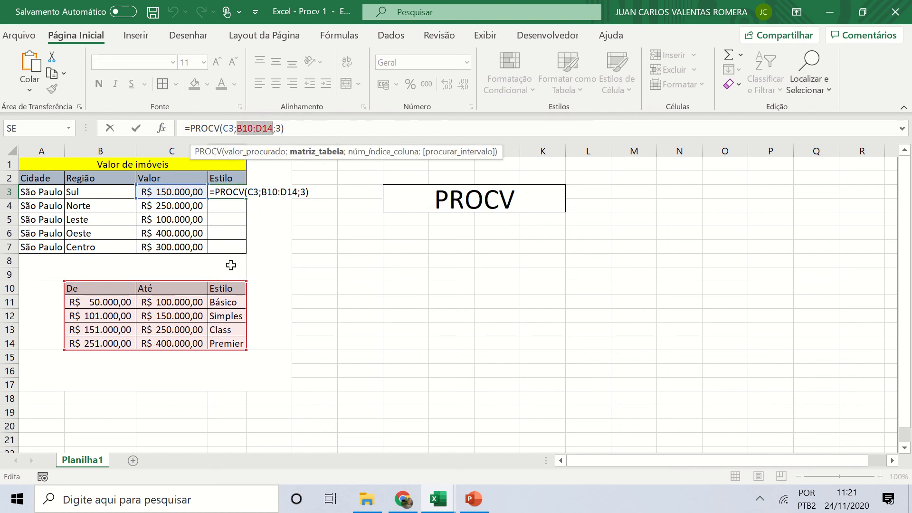
key("Return")
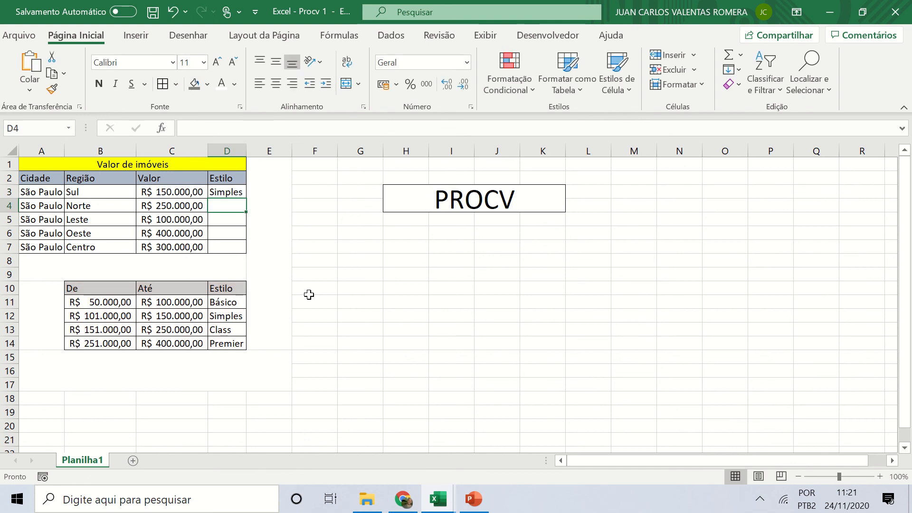
left_click(226, 193)
left_click_drag(245, 199, 248, 253)
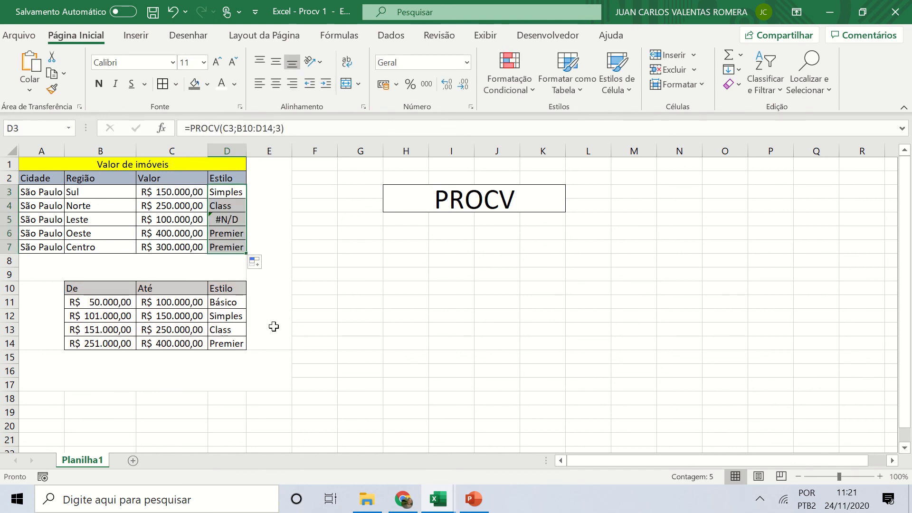
Compare the table ranges referenced by the PROCV formulas in D3, D4 and D5
left_click(234, 219)
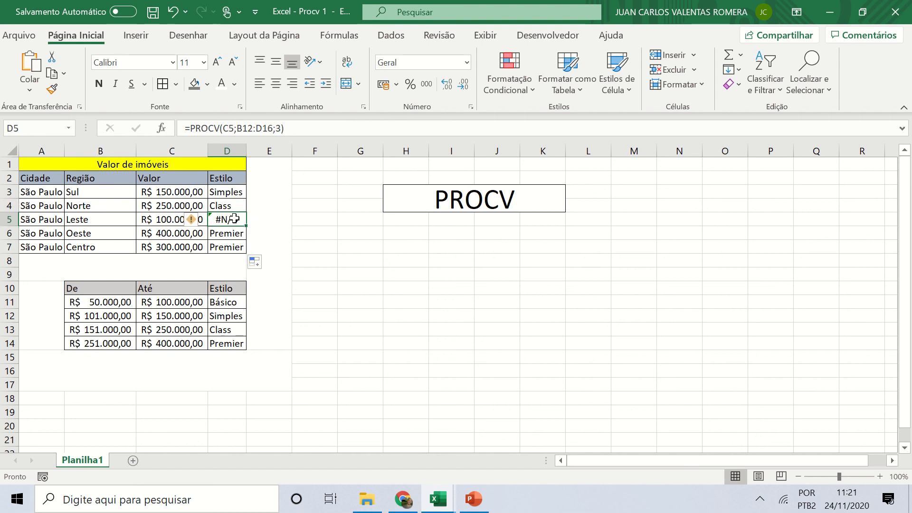
double_click(232, 191)
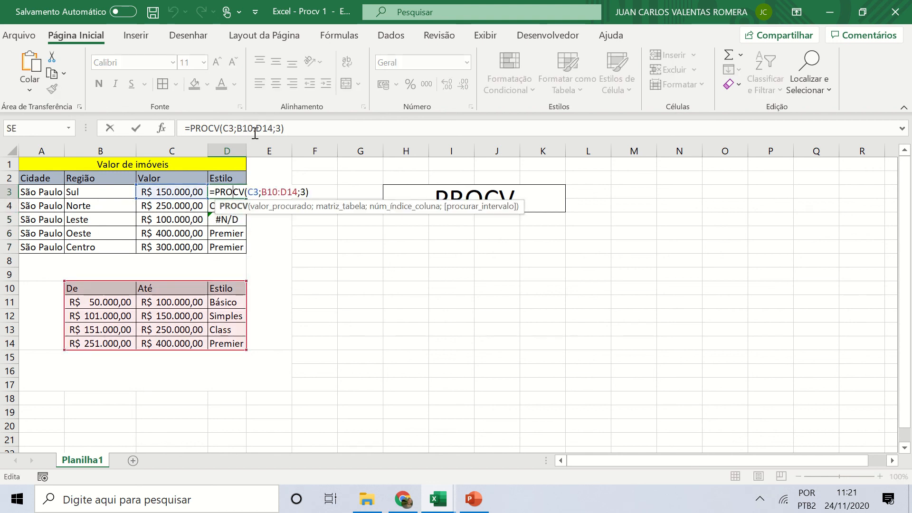
key("Return")
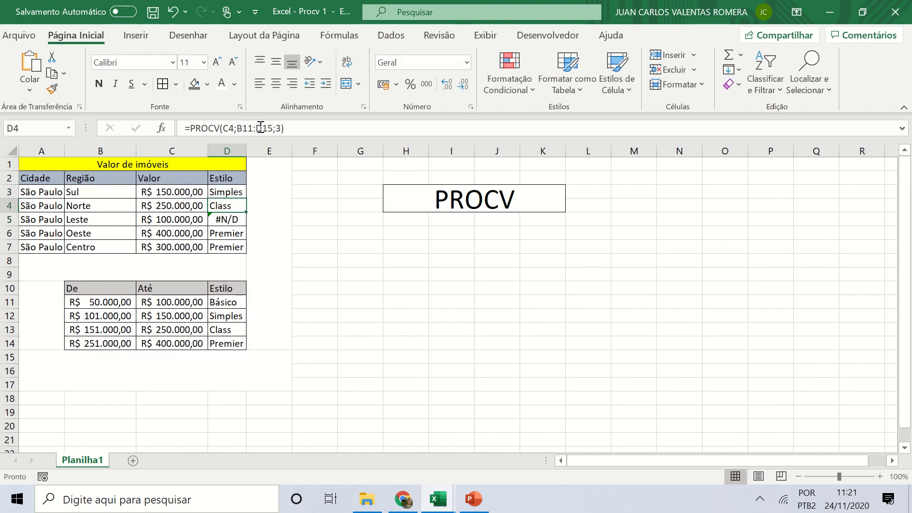
double_click(230, 205)
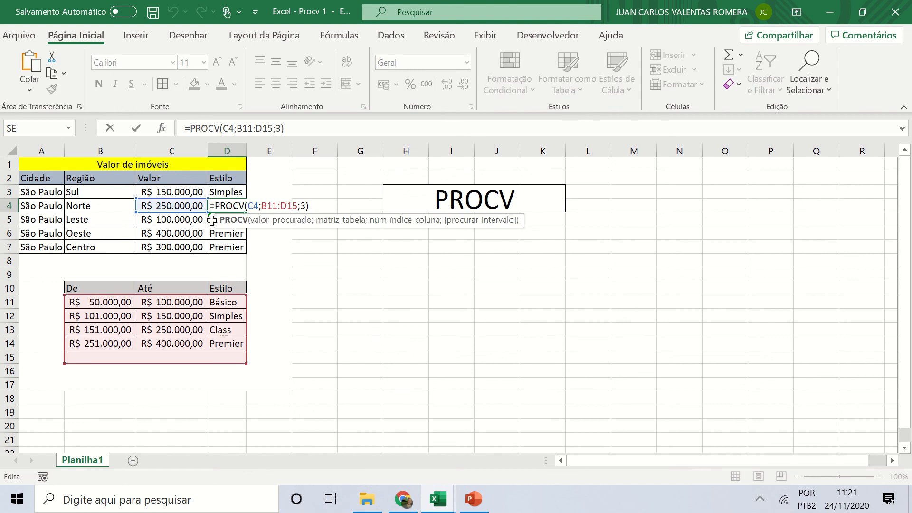
key("Return")
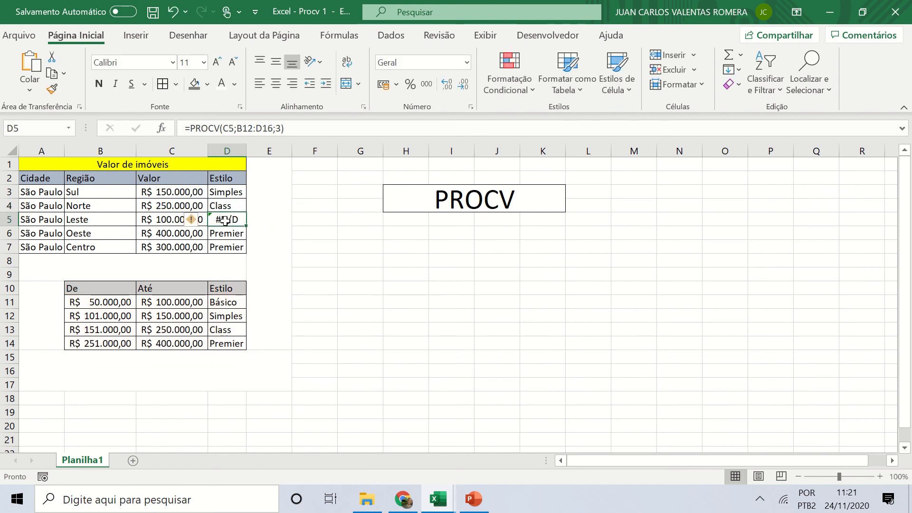
double_click(225, 219)
key("Return")
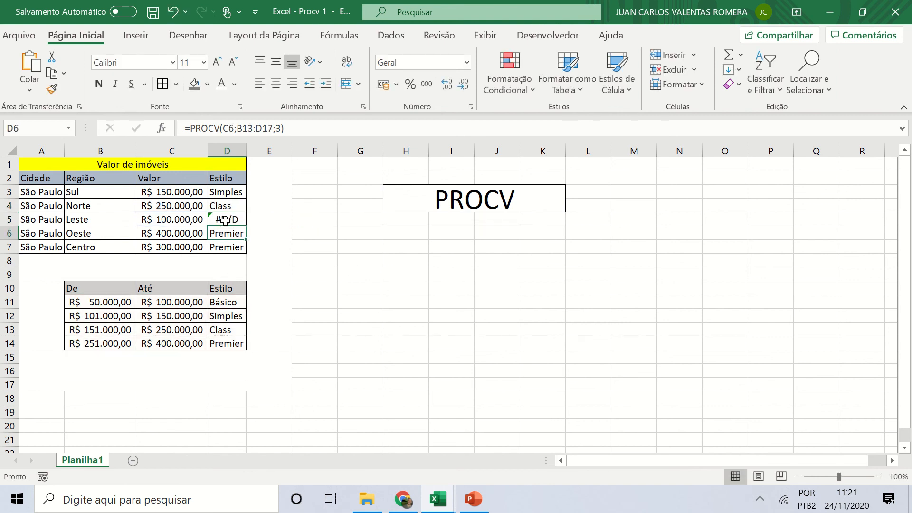
Make the table range in D3's PROCV formula absolute as $B$10:$D$14 and confirm the formula
double_click(218, 192)
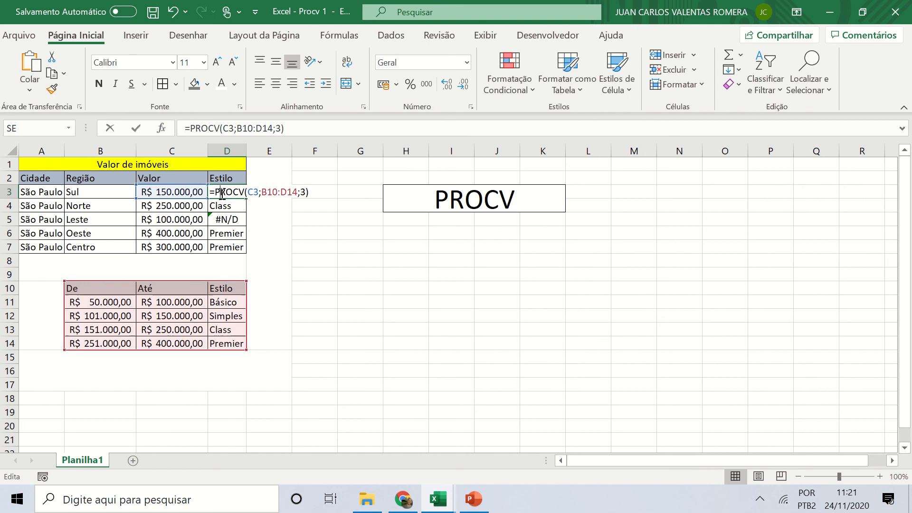
left_click(241, 127)
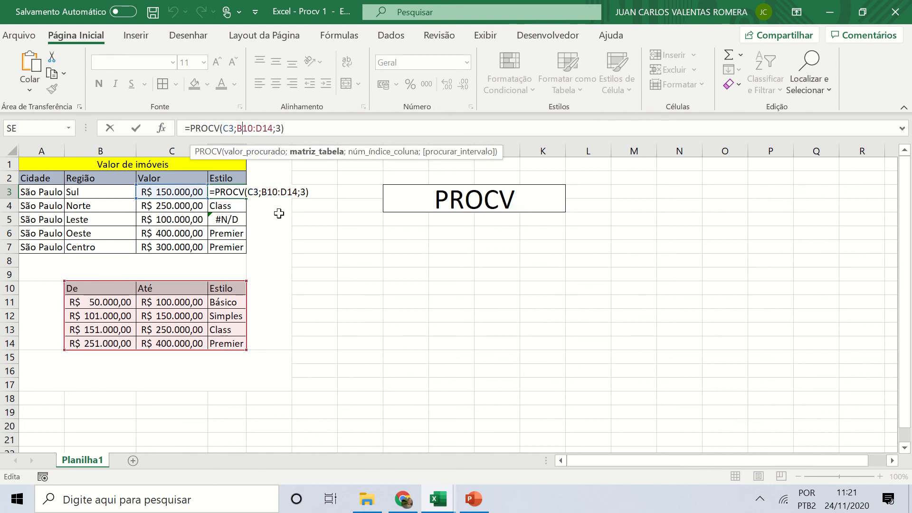
type("$")
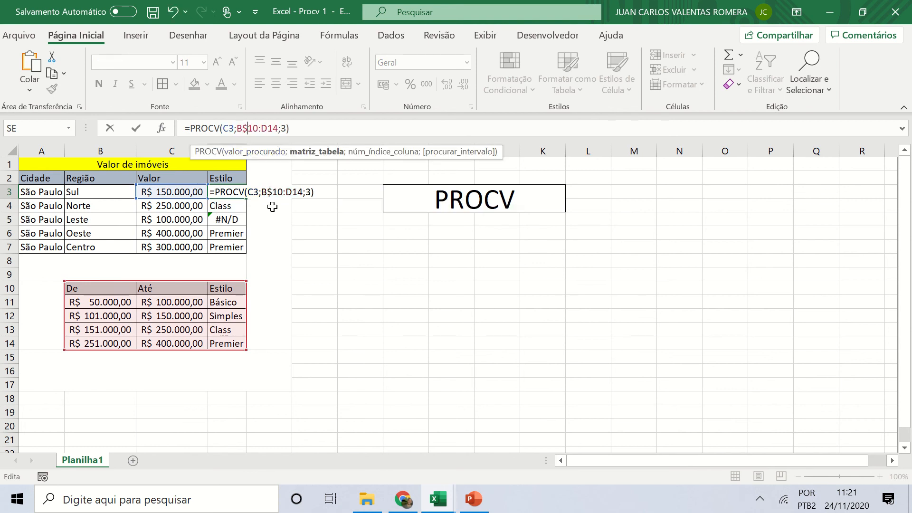
left_click(236, 128)
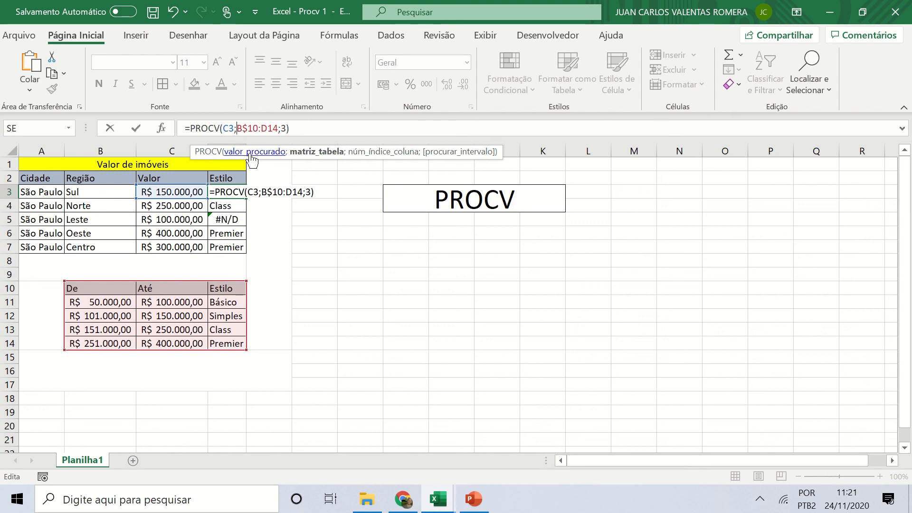
type("$")
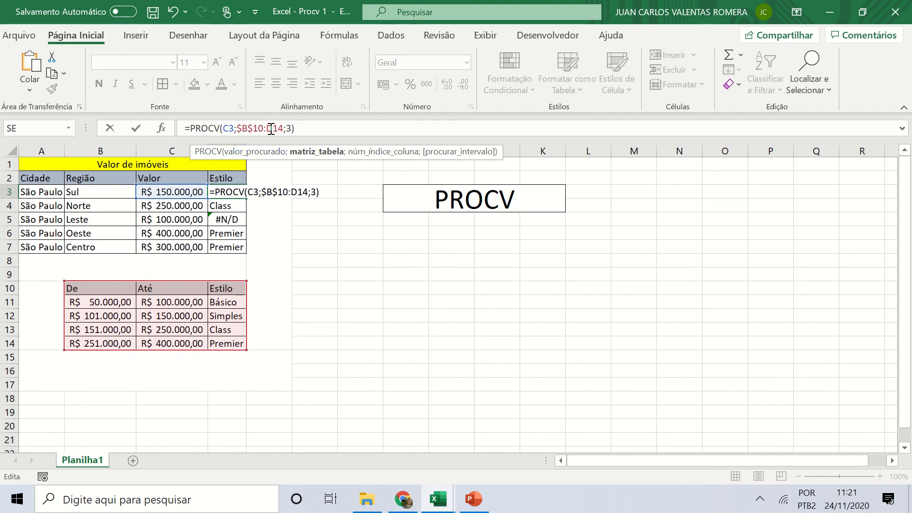
left_click(269, 128)
type("$")
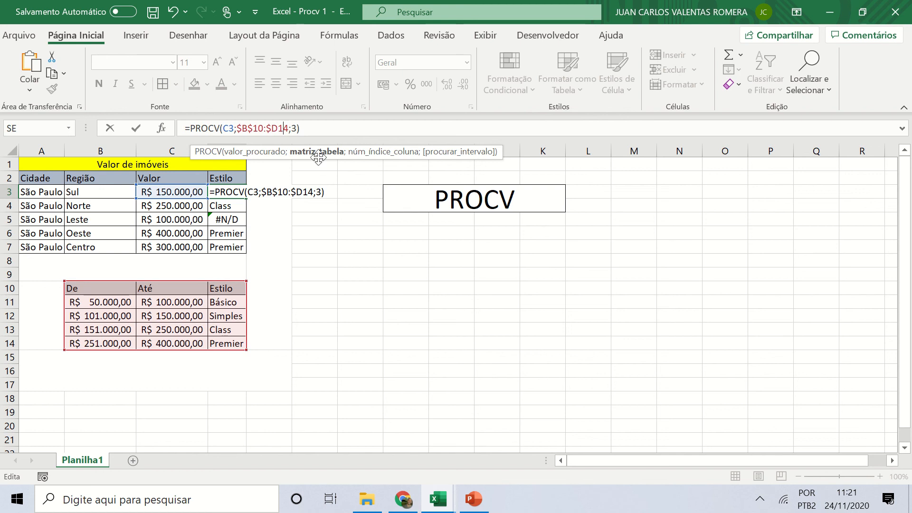
type("$")
key("Return")
Copy D3's absolute-range PROCV formula down through D7 and review its table reference
left_click(213, 193)
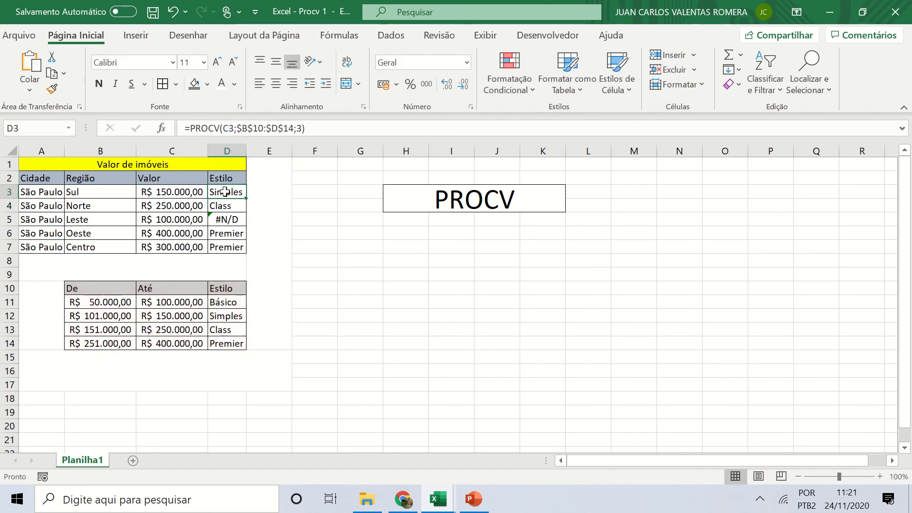
double_click(246, 200)
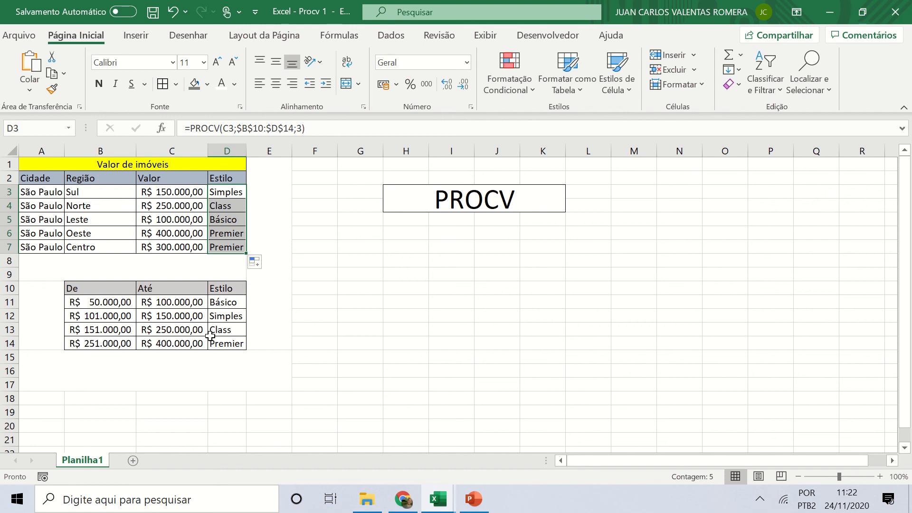
left_click(239, 128)
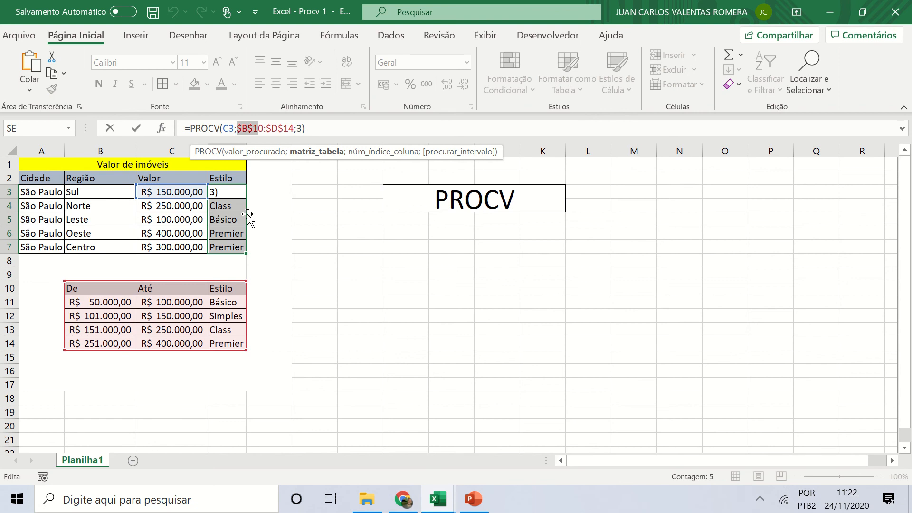
key("Return")
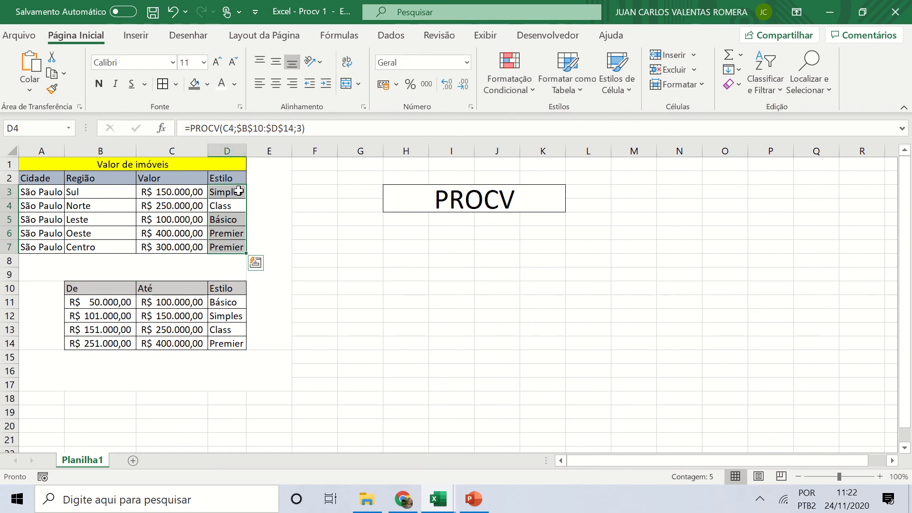
Undo the last fill of the Estilo column and clear the formulas from D4:D7
key("ctrl+z")
key("ctrl+z")
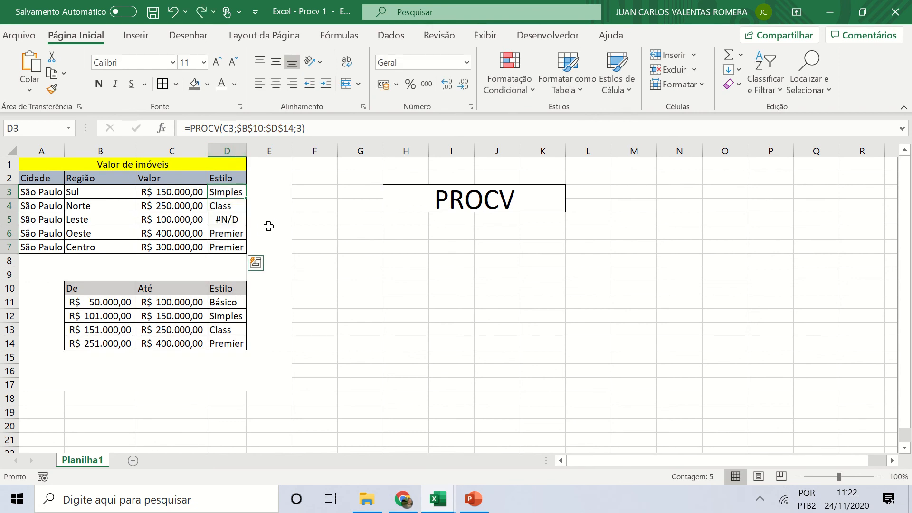
left_click_drag(216, 205, 227, 247)
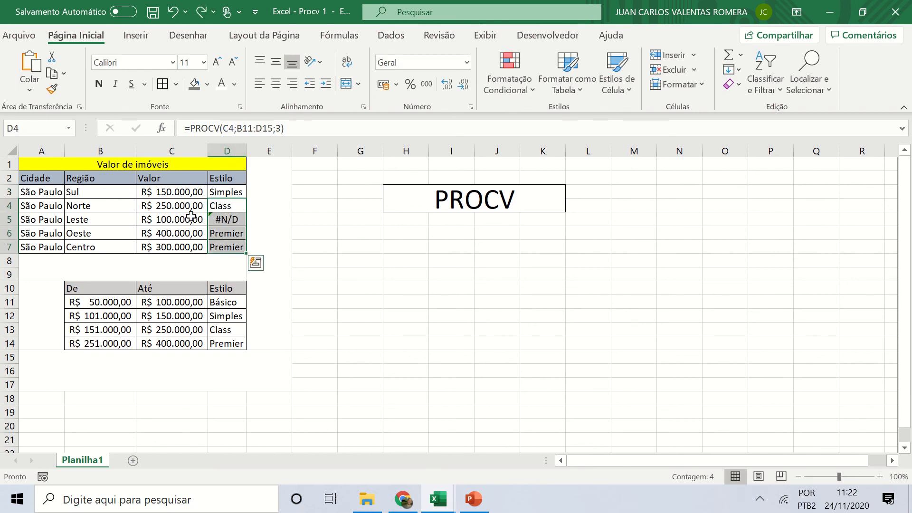
key("Delete")
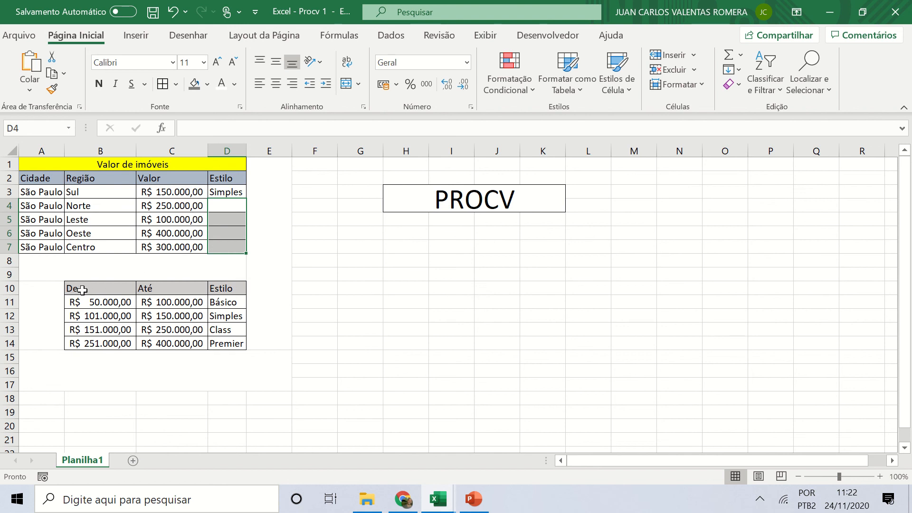
Define the name tabela for the price range table B10:D14, with the workbook as its scope
left_click_drag(81, 290, 210, 313)
left_click_drag(222, 336, 222, 343)
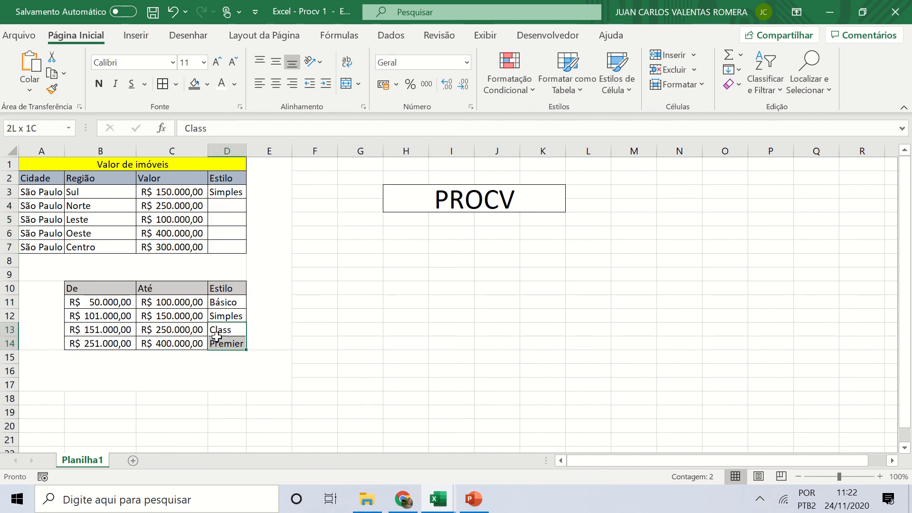
left_click_drag(106, 289, 221, 342)
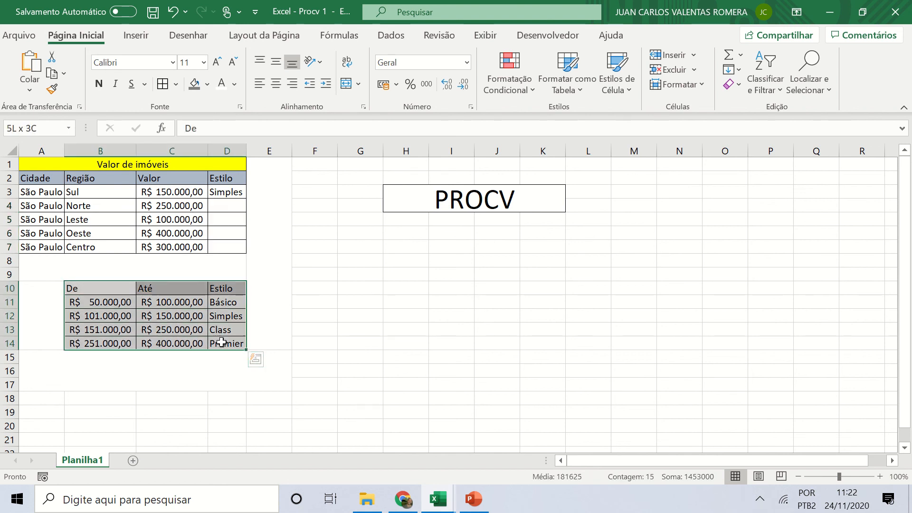
right_click(172, 326)
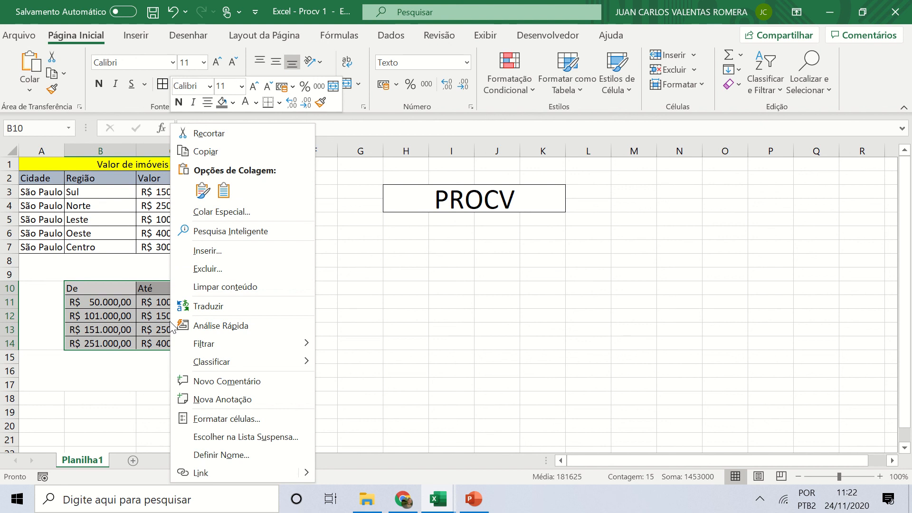
left_click(240, 456)
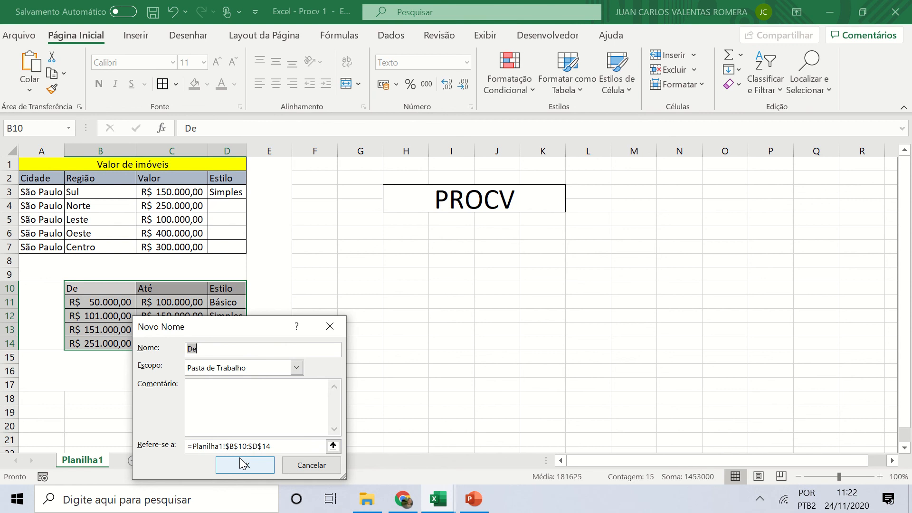
type("tabelqa")
left_click(240, 459)
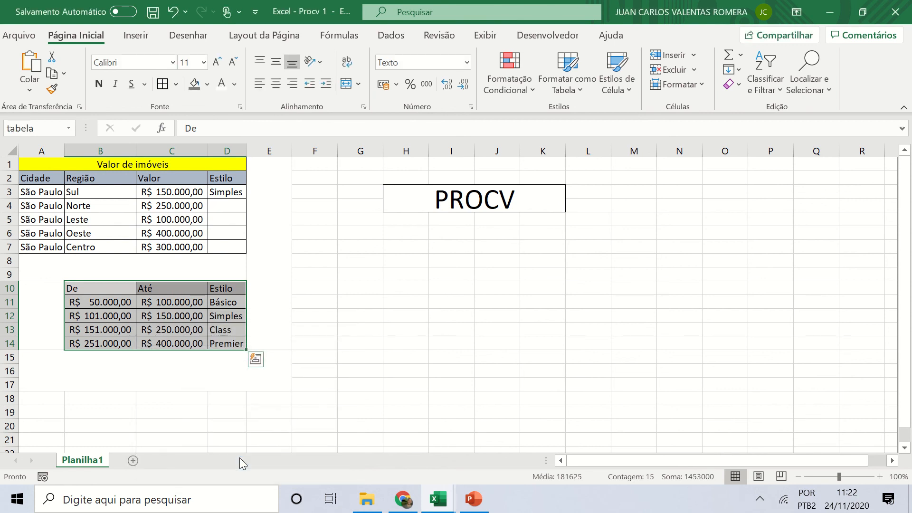
Replace the $B$10:$D$14 range in D3's PROCV formula with the defined name tabela and confirm it
left_click(225, 193)
double_click(225, 193)
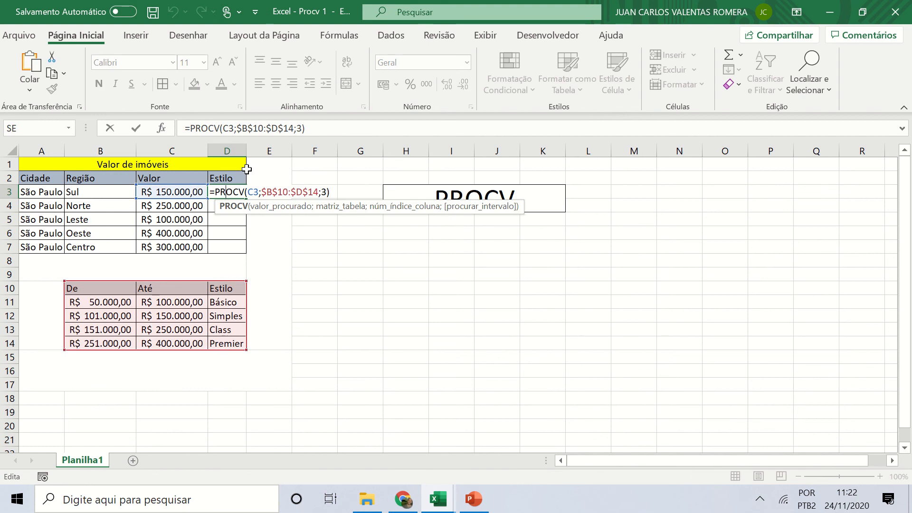
left_click_drag(237, 128, 293, 128)
type("tabela")
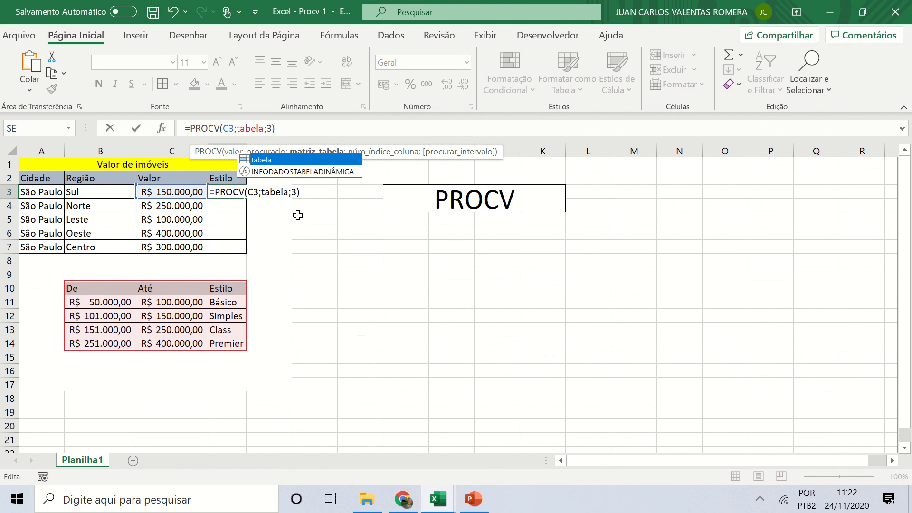
double_click(256, 160)
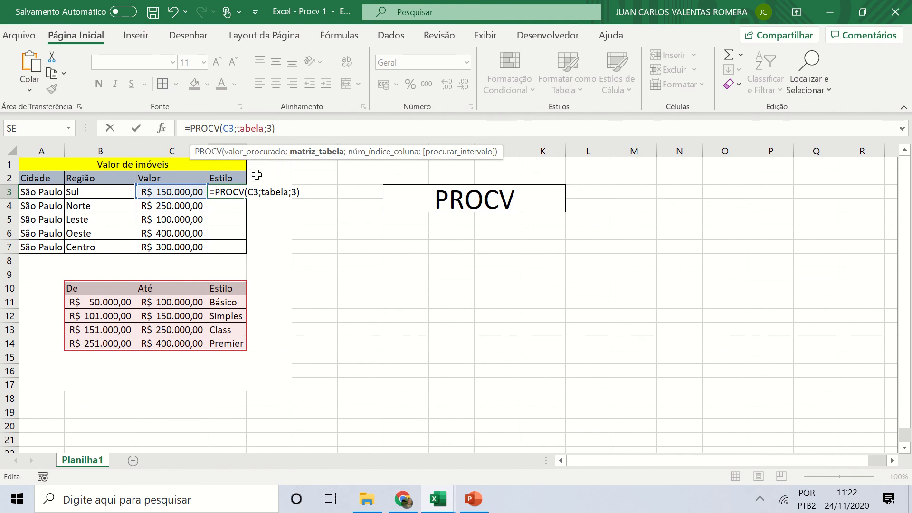
key("Return")
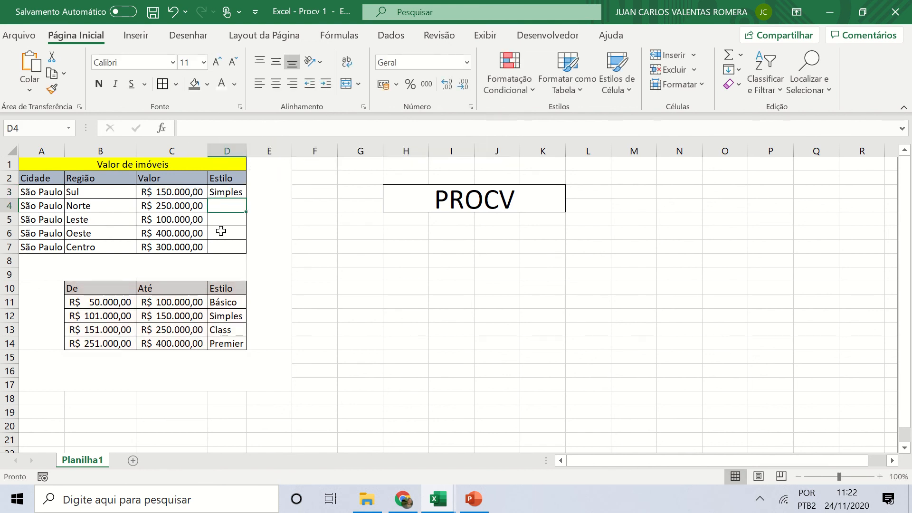
Fill the D3 formula =PROCV(C3;tabela;3) down through D7 and check the copied formula in D4
left_click(238, 192)
double_click(246, 198)
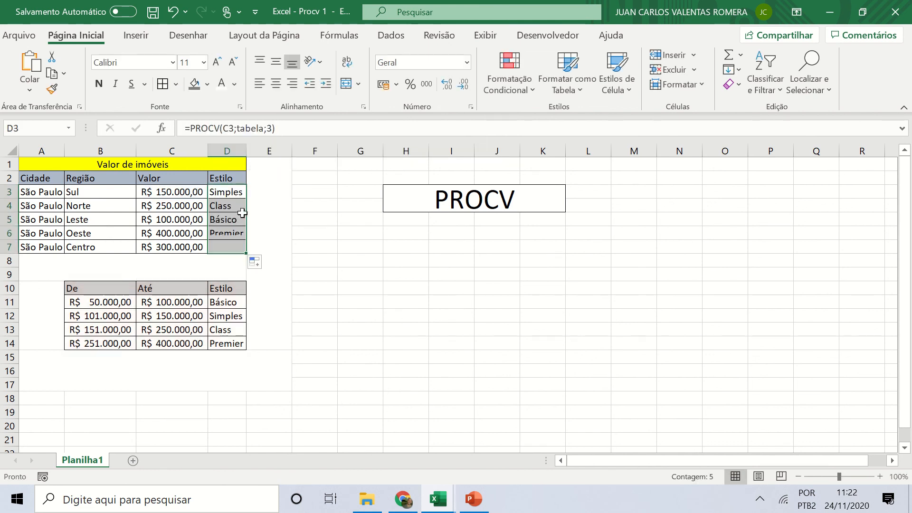
left_click(223, 205)
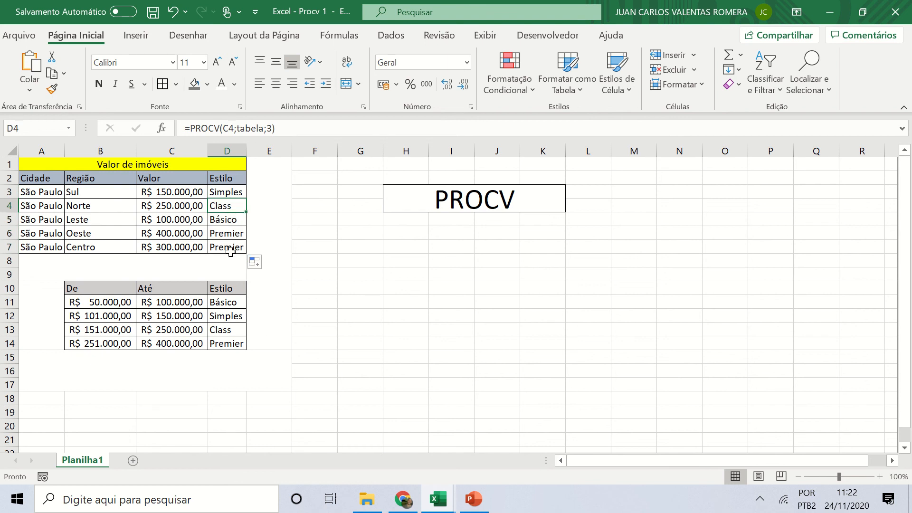
Set the Sul region's value in C3 to 0 to test the PROCV formula
left_click(184, 193)
type("0000")
key("Return")
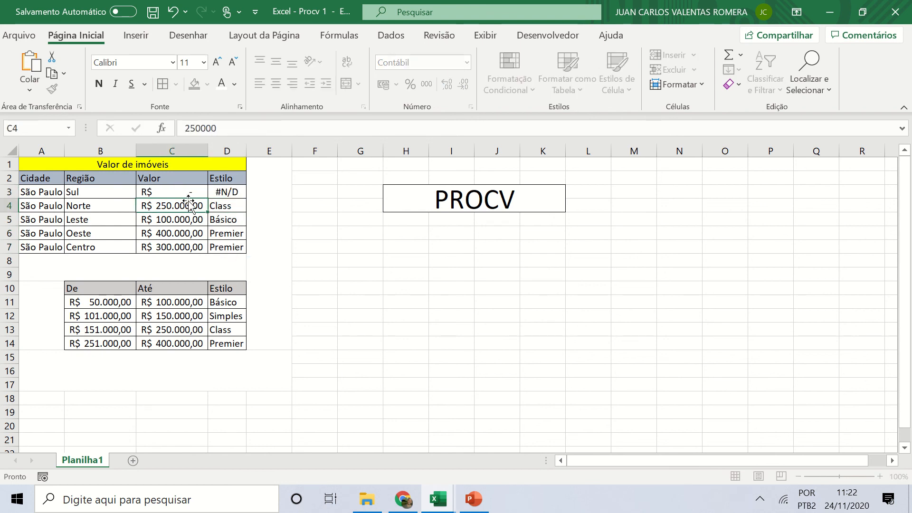
Undo the last change to C3 and try 50 as the Sul region's value
key("ctrl+z")
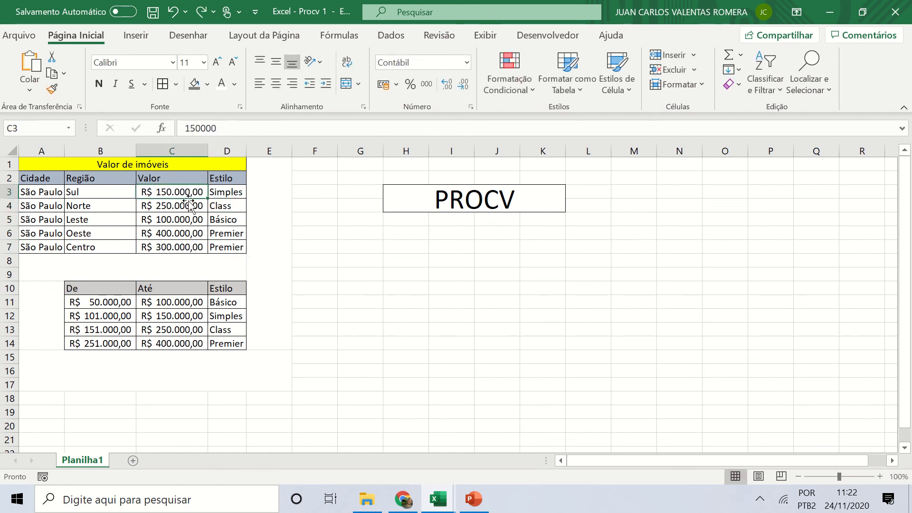
type("50")
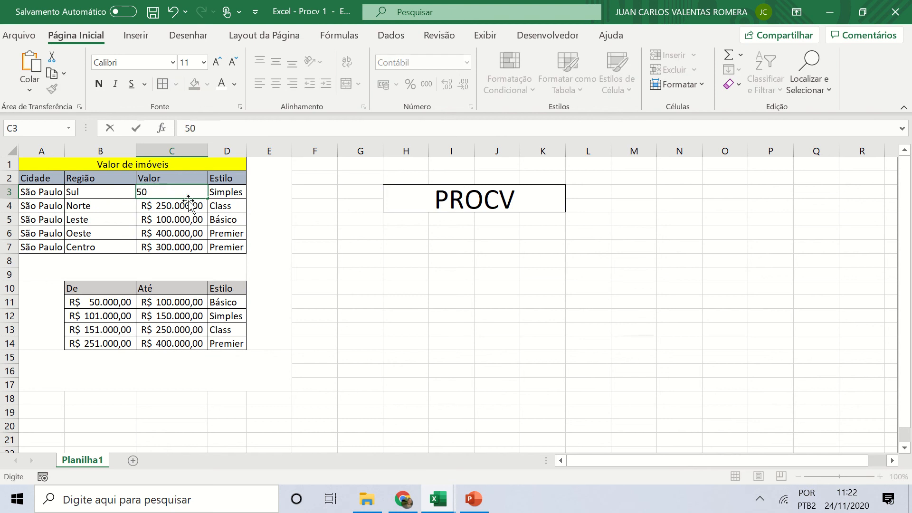
key("Return")
left_click(187, 203)
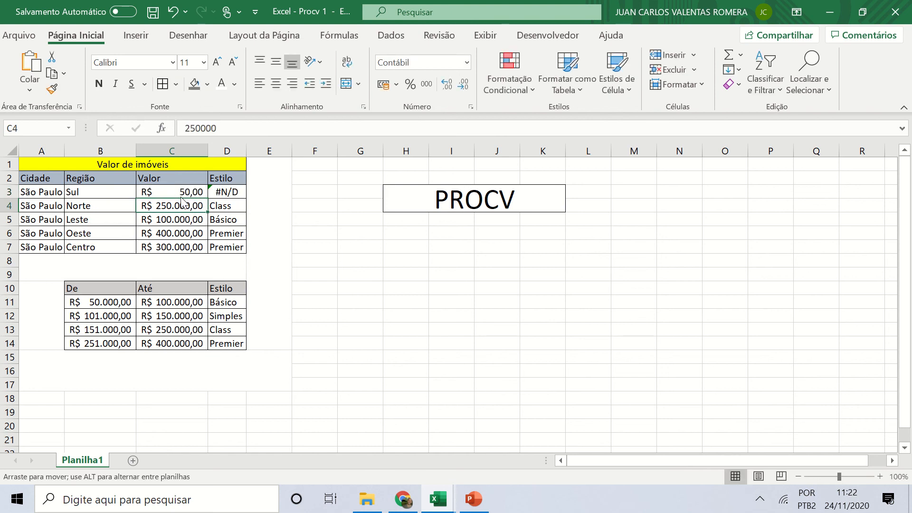
Set the Sul region's value in C3 to R$ 50.000,00 to test the lower limit of the first price range
left_click(183, 193)
type("50")
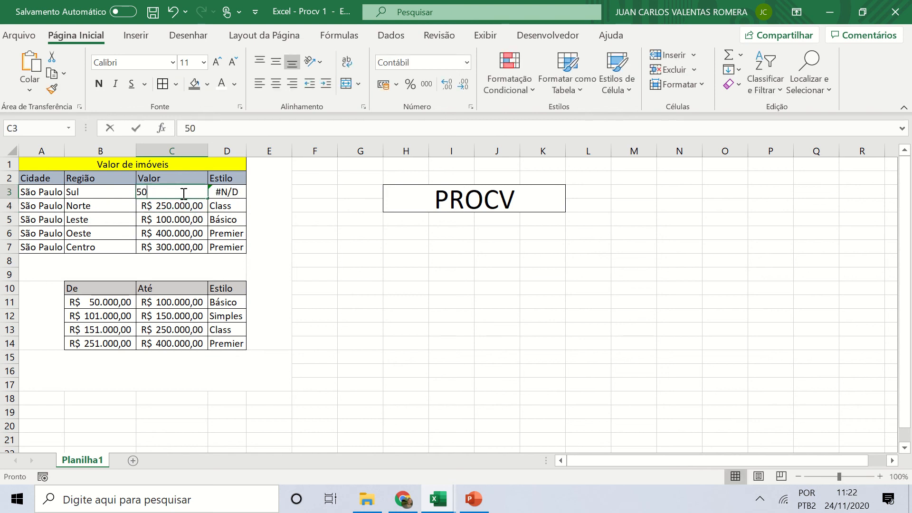
type(".00000")
key("Return")
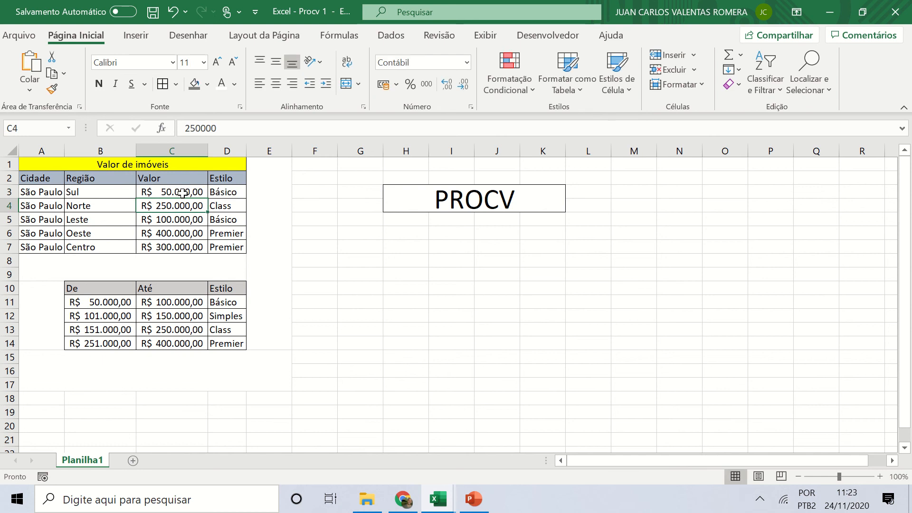
Set the Norte region's value in C4 to 100000 to test the upper limit of the first price range
type("100")
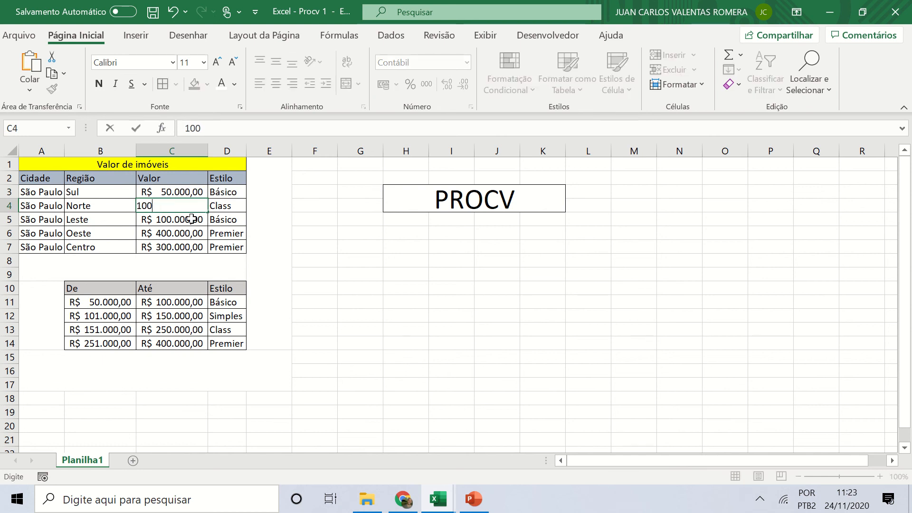
type("000")
key("Return")
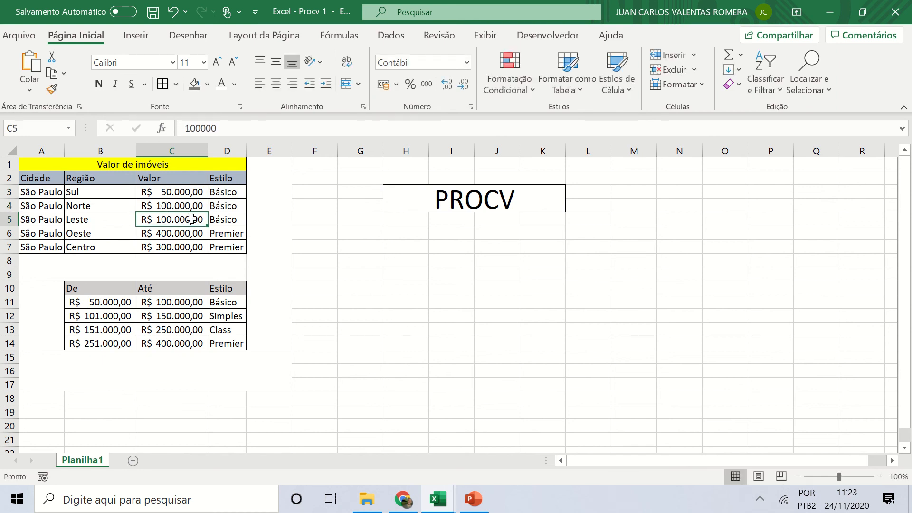
Select the whole price range table B10:D14 to review the range behind the name tabela
left_click(492, 199)
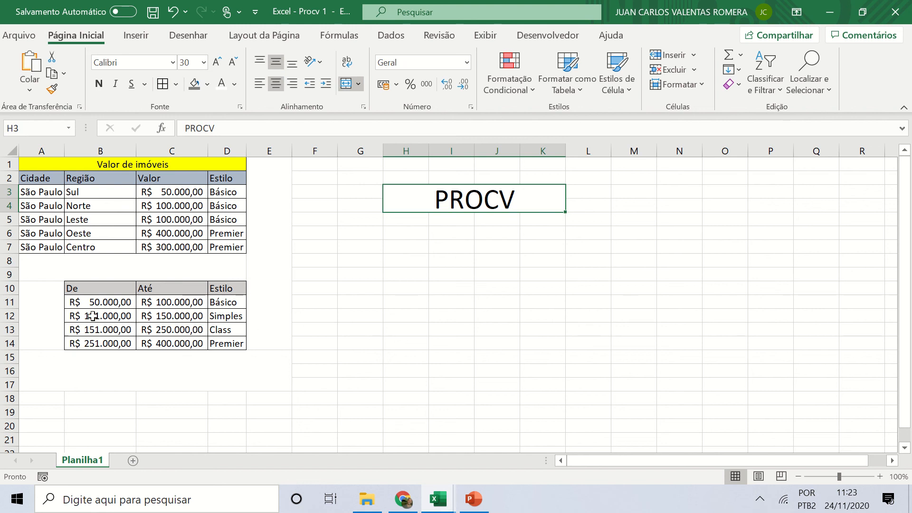
left_click_drag(97, 287, 237, 347)
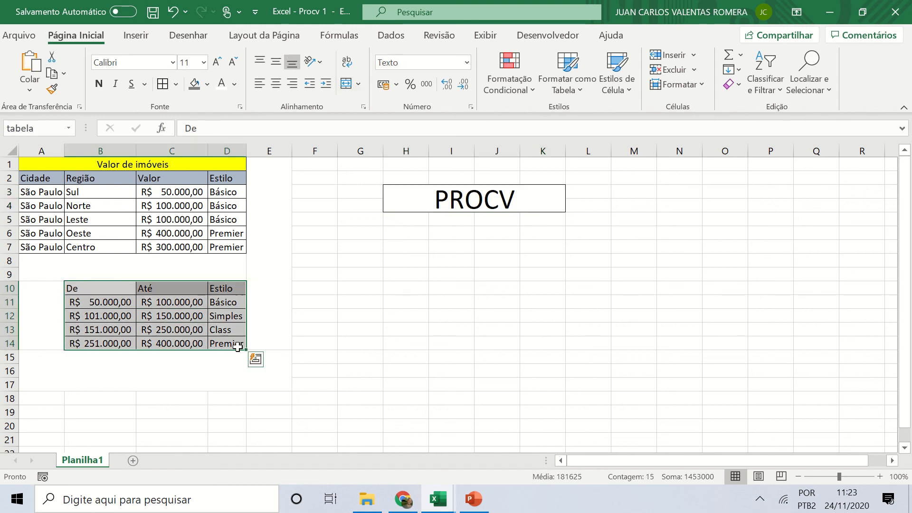